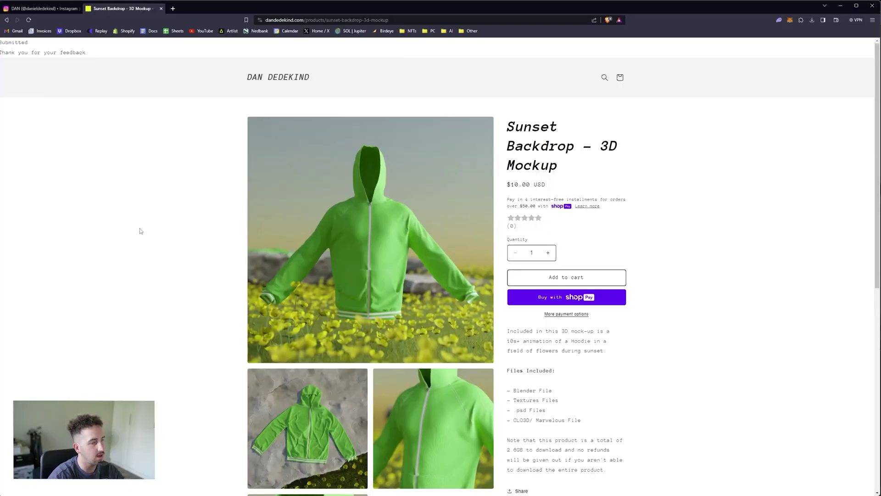
# Bring the File Explorer window showing the Flower_Mockup project folder to the front
pyautogui.scroll(-1, 141, 235)
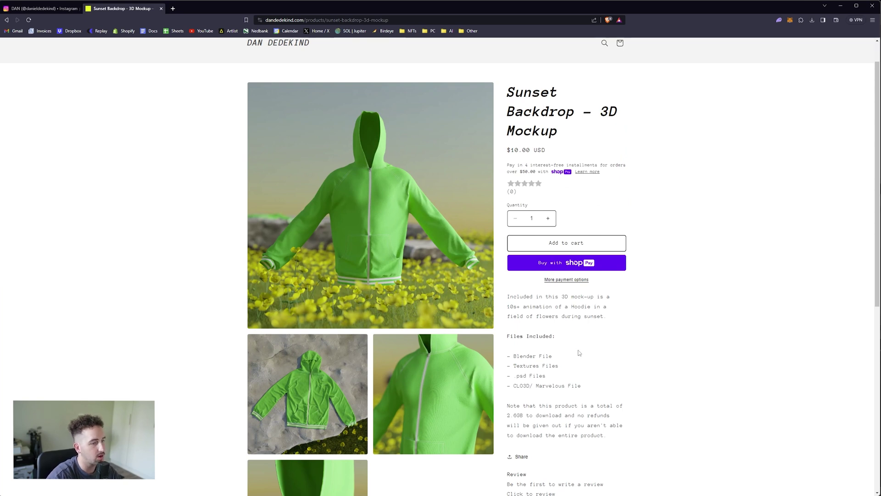
pyautogui.scroll(-1, 569, 362)
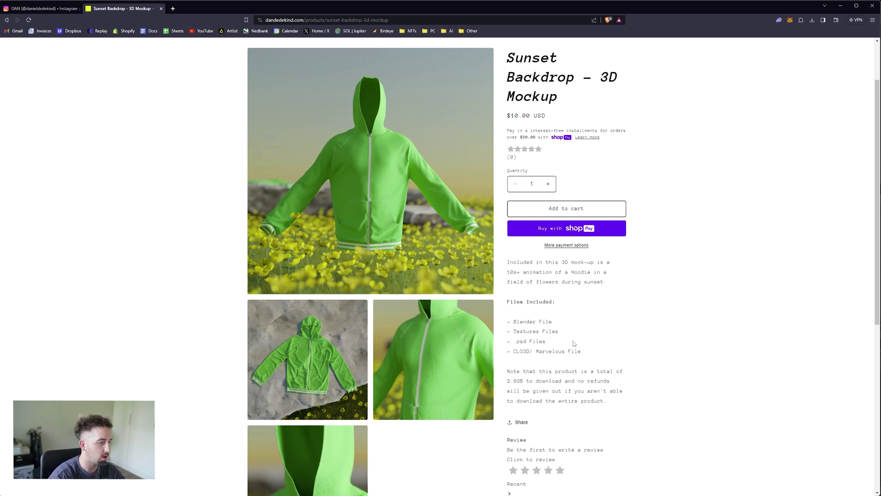
pyautogui.scroll(1, 574, 347)
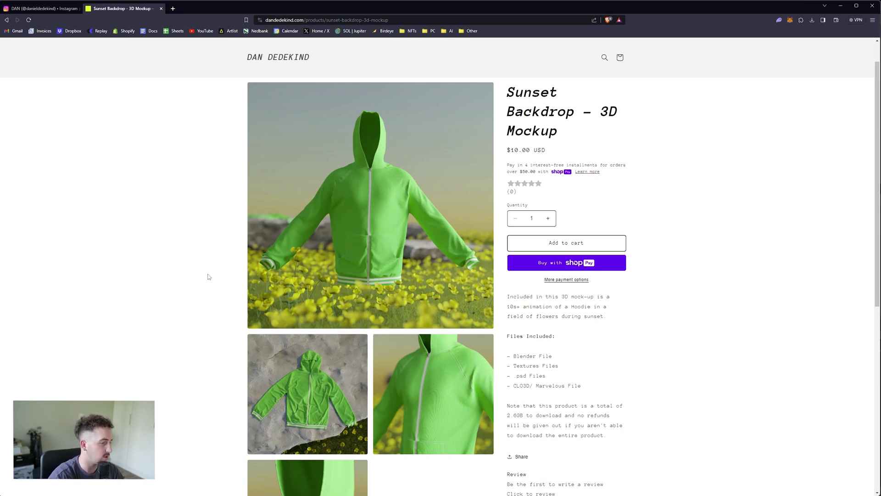
pyautogui.scroll(-1, 497, 320)
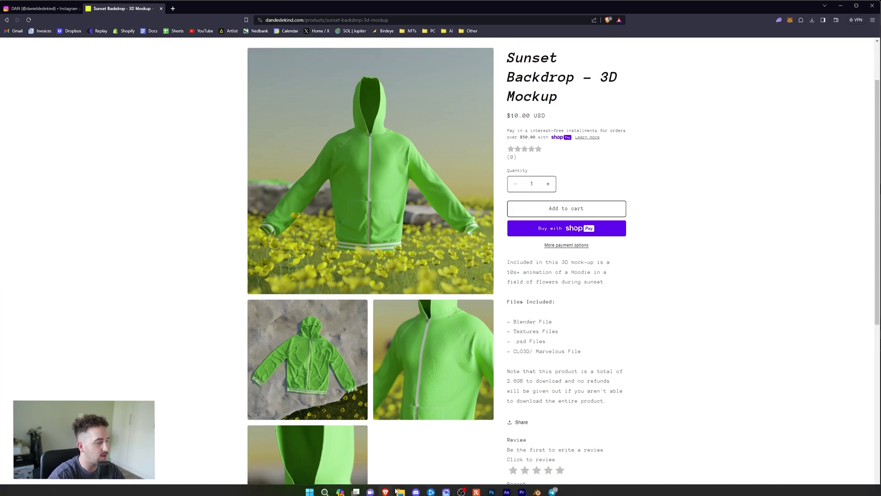
pyautogui.click(398, 491)
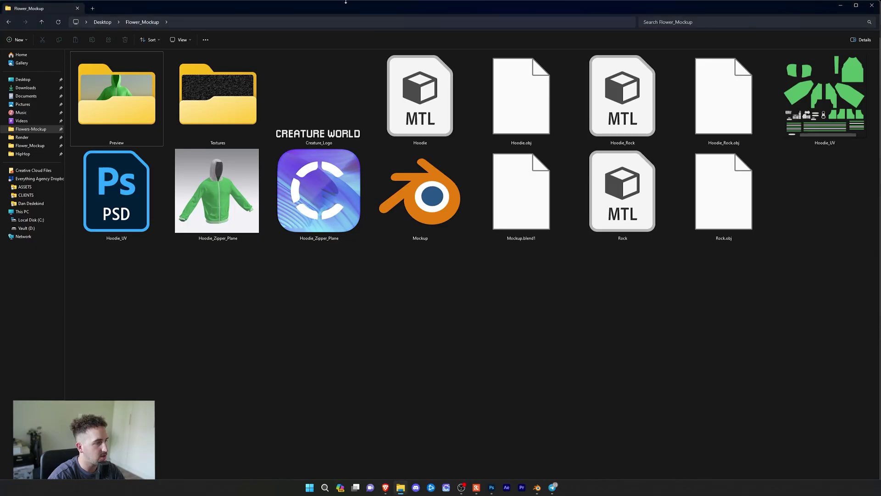
pyautogui.rightClick(281, 300)
pyautogui.press('Escape')
pyautogui.moveTo(108, 322); pyautogui.dragTo(243, 283)
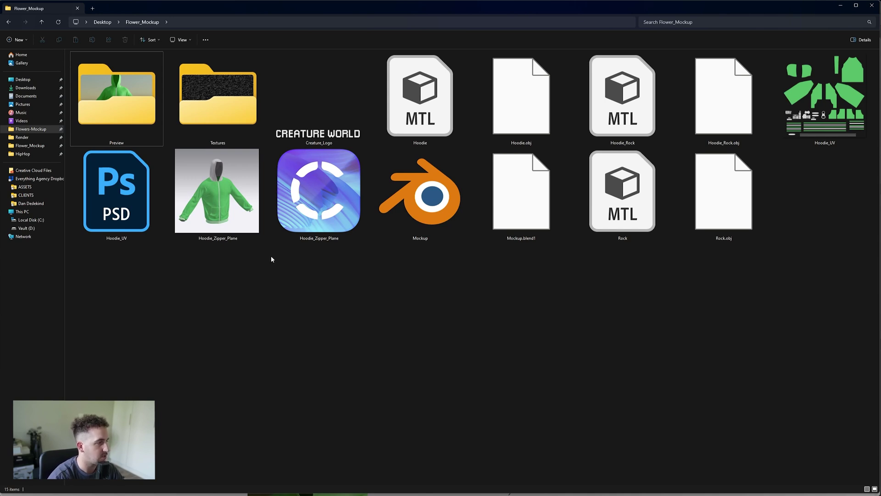
# Look over the Mockup, hoodie and rock files, peek into Preview, and return to Flower_Mockup
pyautogui.click(329, 192)
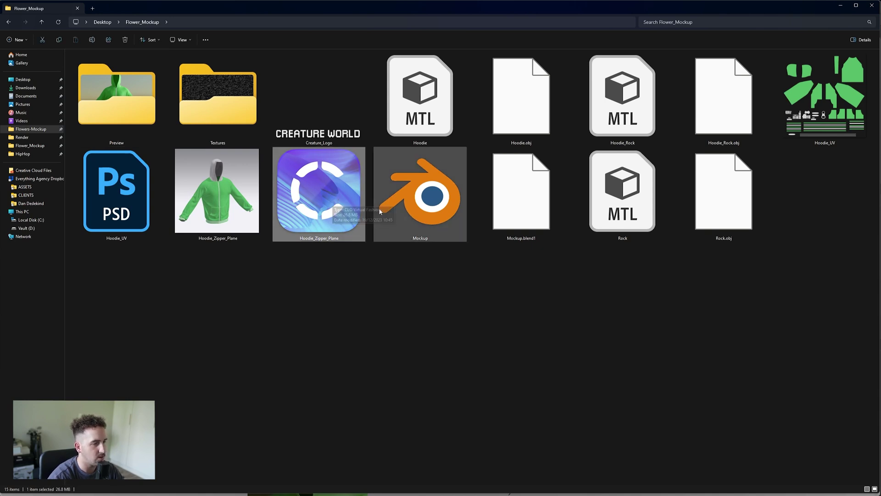
pyautogui.click(451, 219)
pyautogui.moveTo(591, 327); pyautogui.dragTo(636, 137)
pyautogui.click(642, 299)
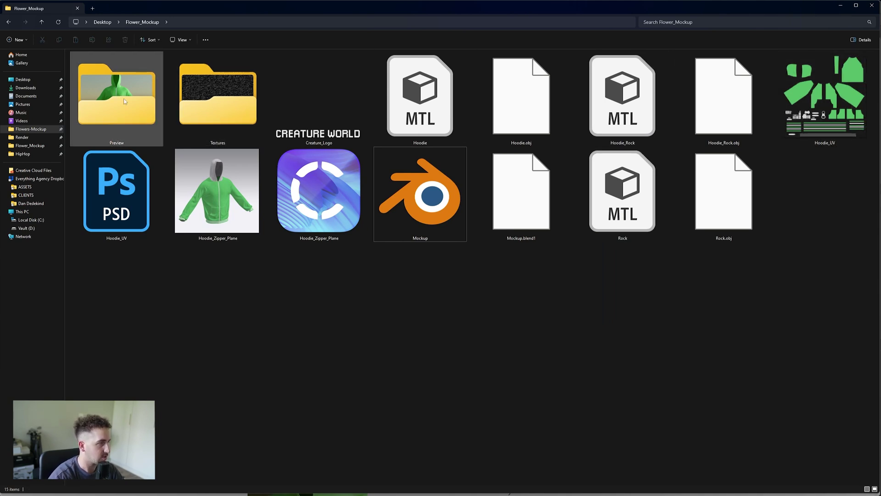
pyautogui.doubleClick(124, 101)
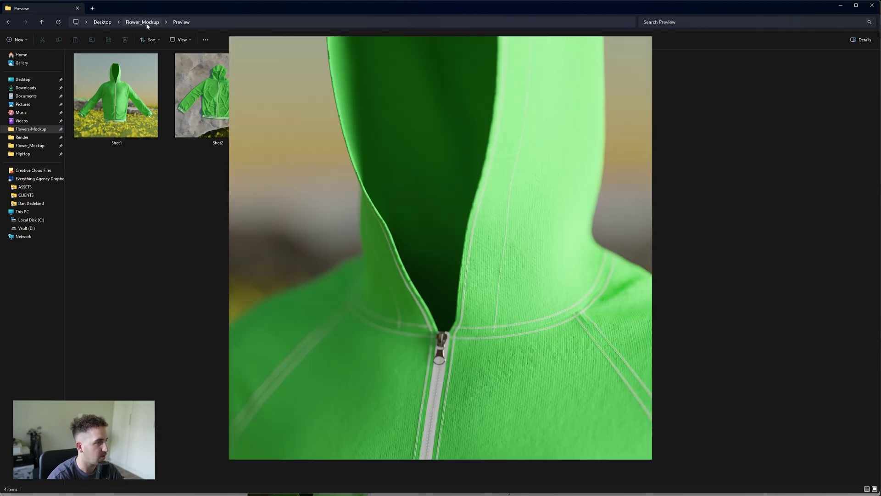
pyautogui.click(147, 22)
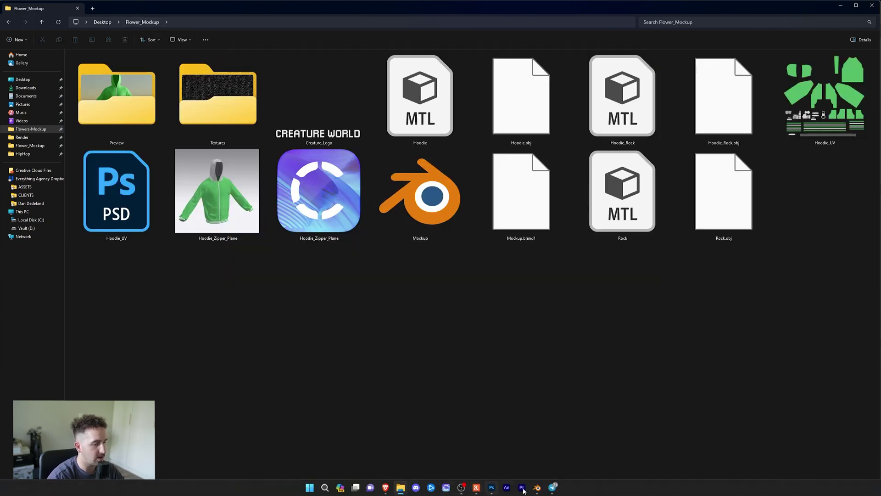
# Show Mockup.blend's left view in Rendered shading, orbit the right view, and select the Camera
pyautogui.click(537, 487)
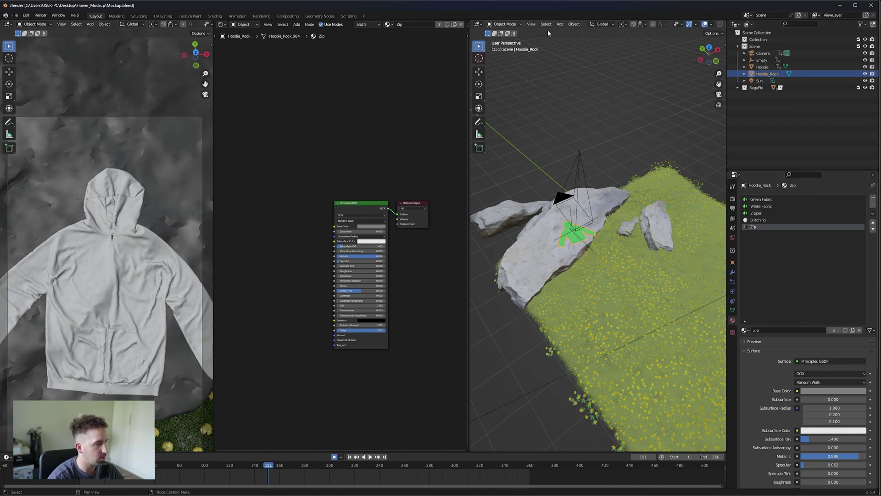
pyautogui.scroll(-3, 193, 27)
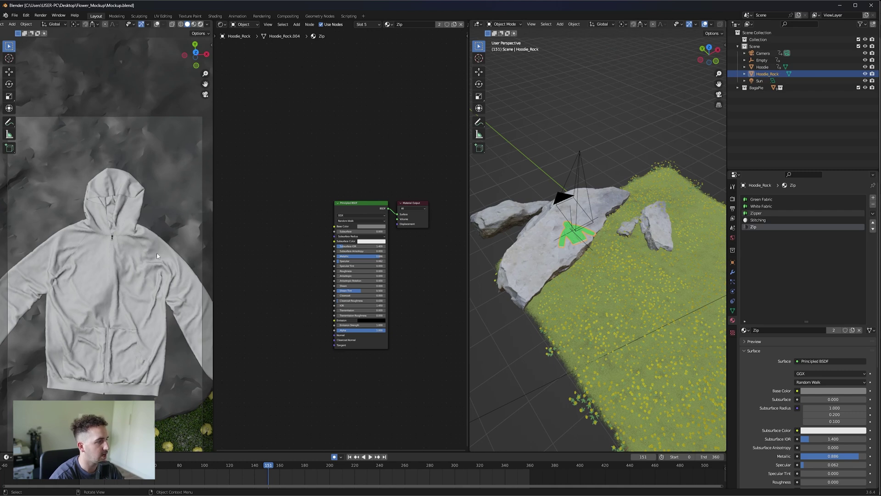
pyautogui.press('z')
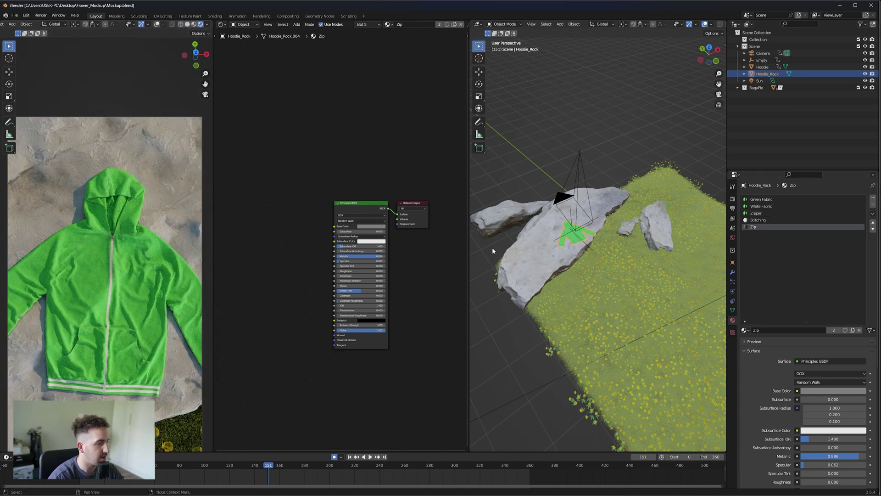
pyautogui.scroll(-2, 593, 297)
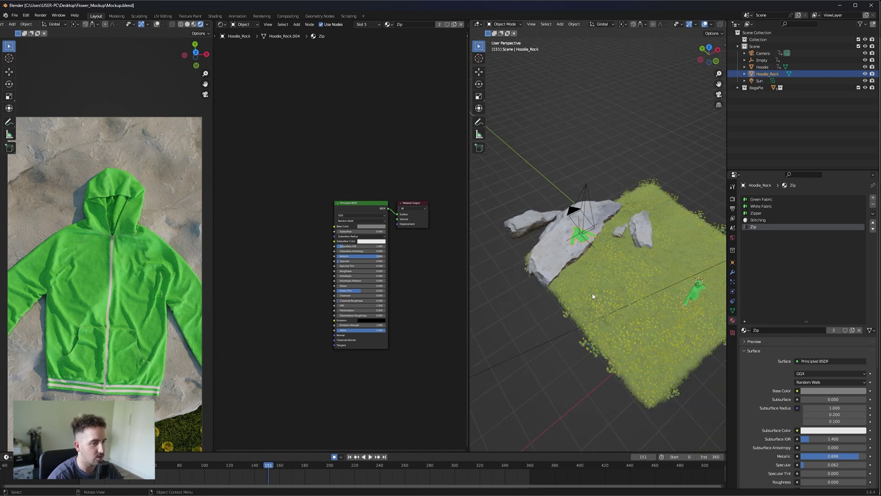
pyautogui.moveTo(592, 295); pyautogui.dragTo(661, 289, button='middle')
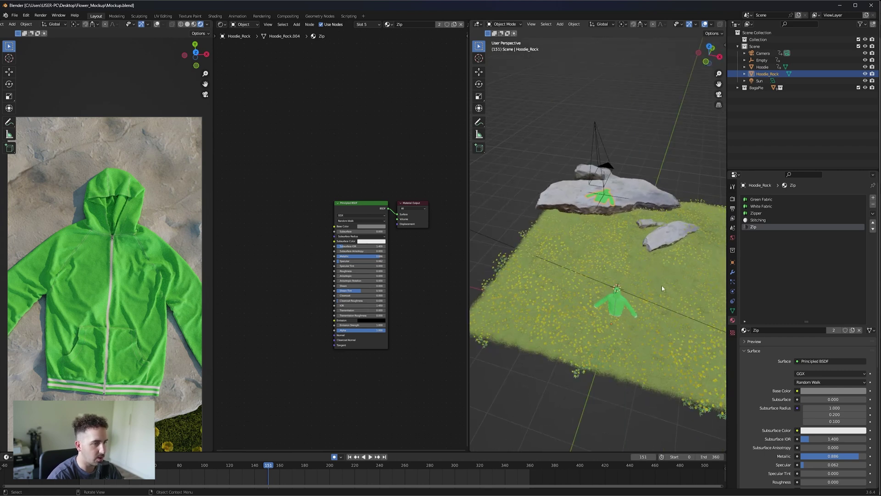
pyautogui.click(598, 156)
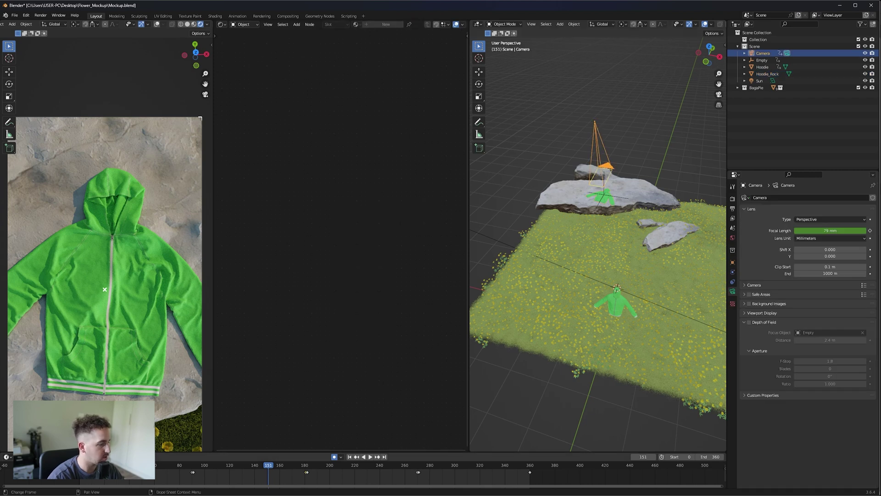
# Review the camera animation's shots at frames 90, 181, 271 and 343, then select the hoodie
pyautogui.click(193, 470)
pyautogui.press('space')
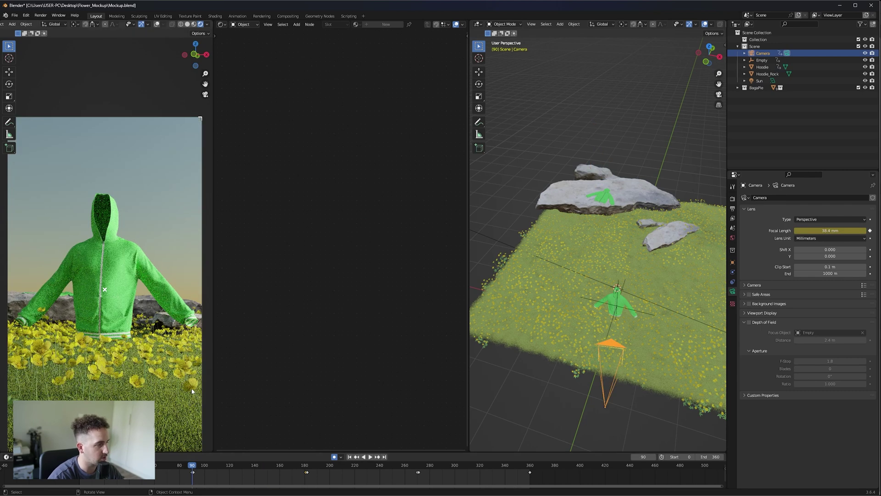
pyautogui.click(194, 468)
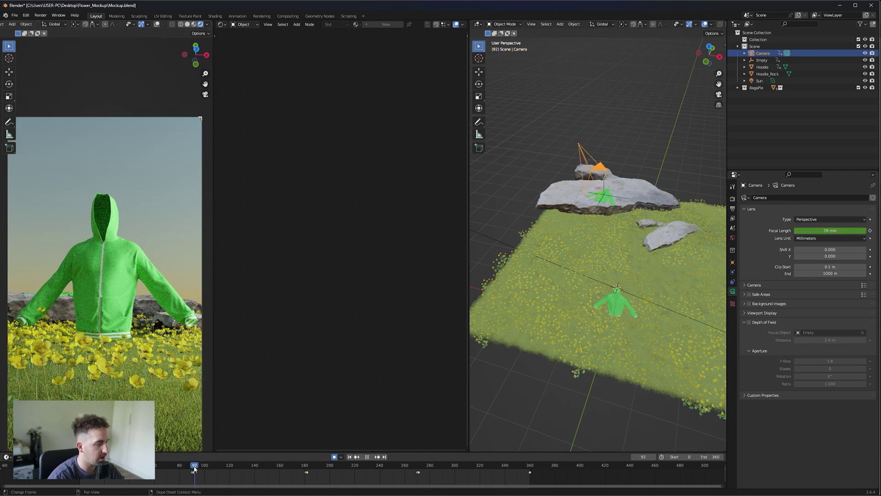
pyautogui.click(305, 468)
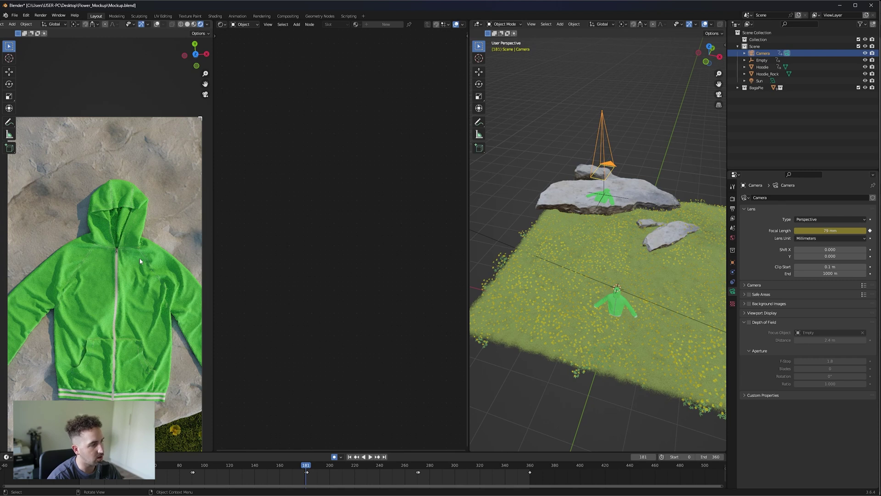
pyautogui.click(308, 466)
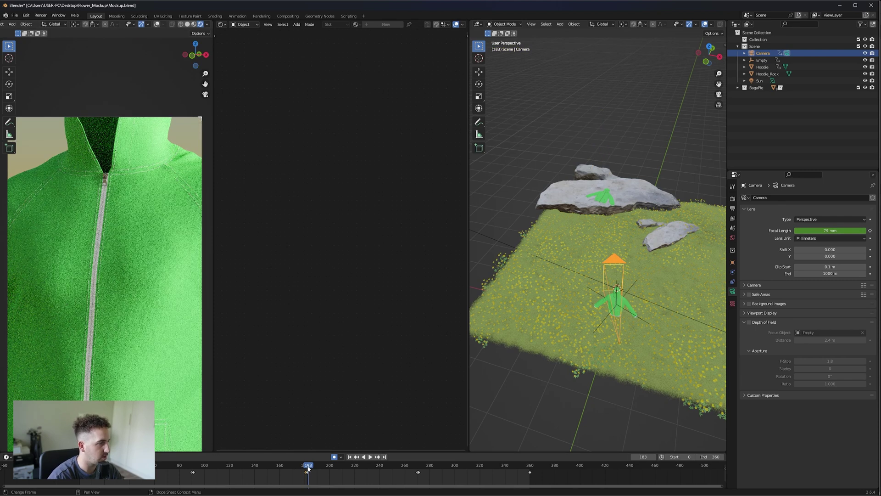
pyautogui.click(419, 465)
pyautogui.press('space')
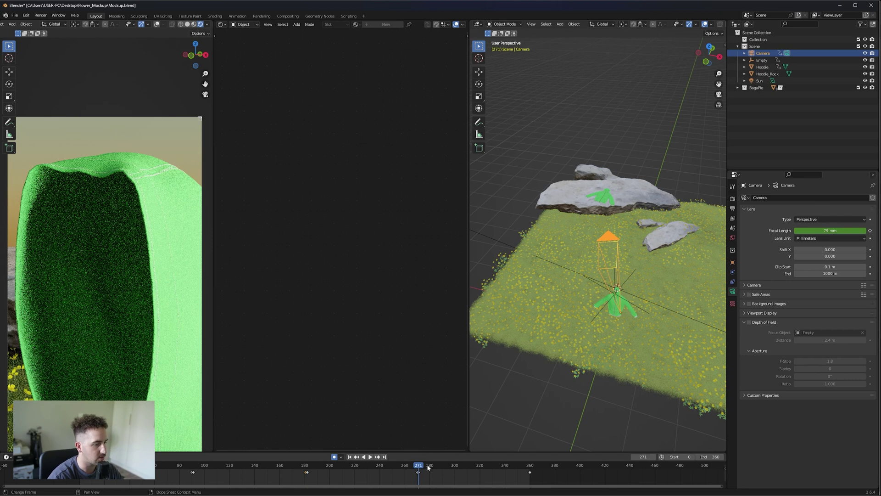
pyautogui.press('space')
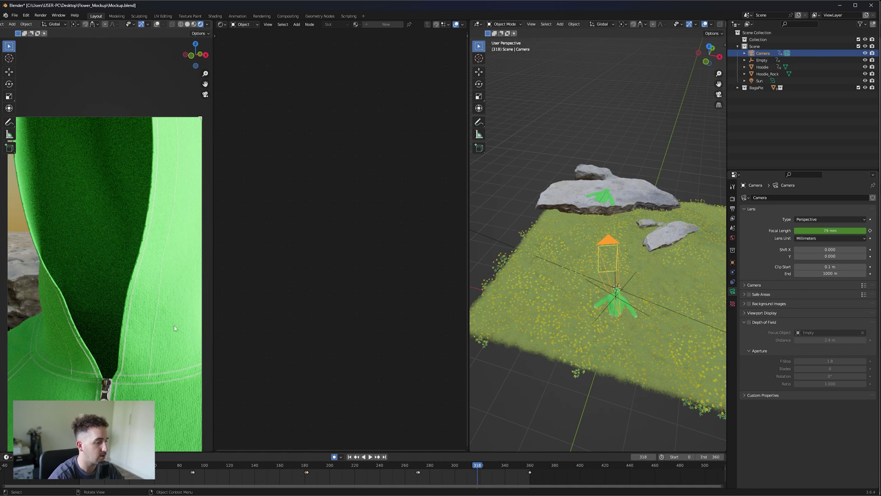
pyautogui.scroll(-2, 158, 321)
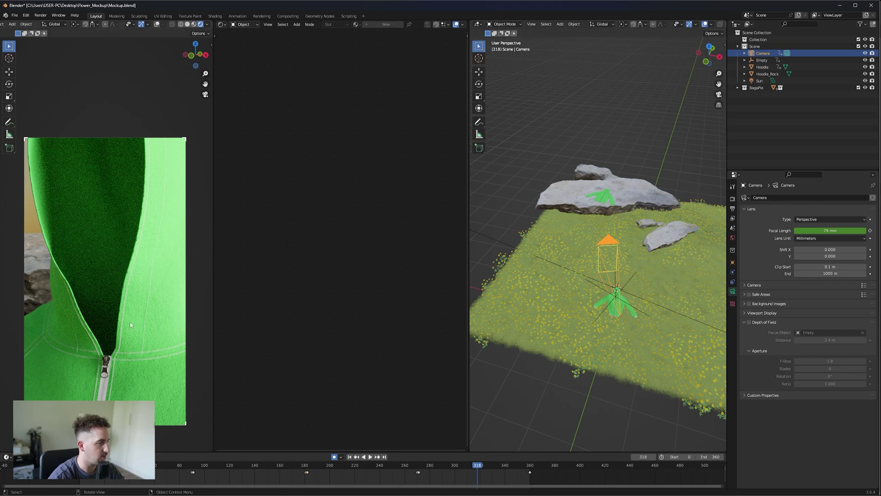
pyautogui.click(508, 467)
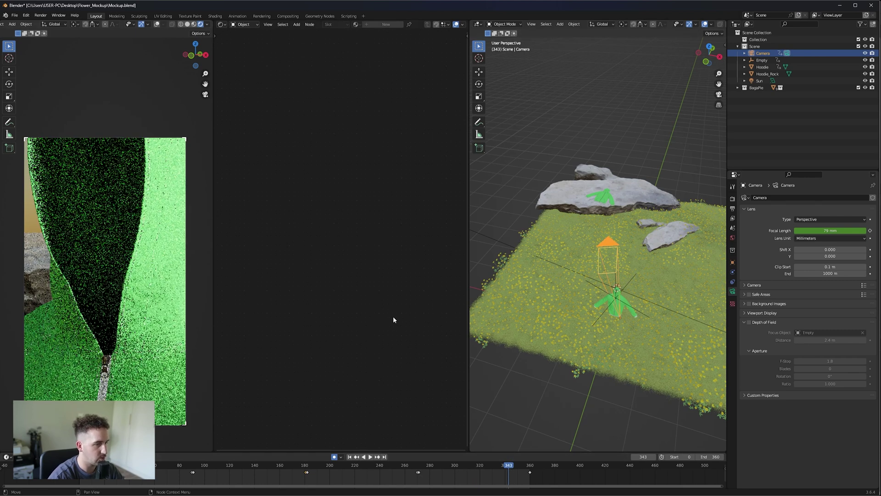
pyautogui.click(618, 305)
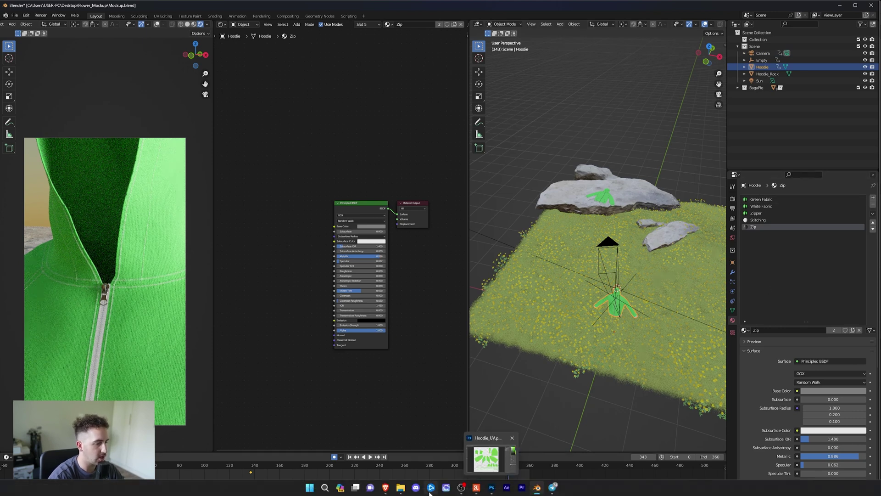
# Open Hoodie_UV.psd from the Flower_Mockup folder in Photoshop
pyautogui.click(401, 487)
pyautogui.click(132, 180)
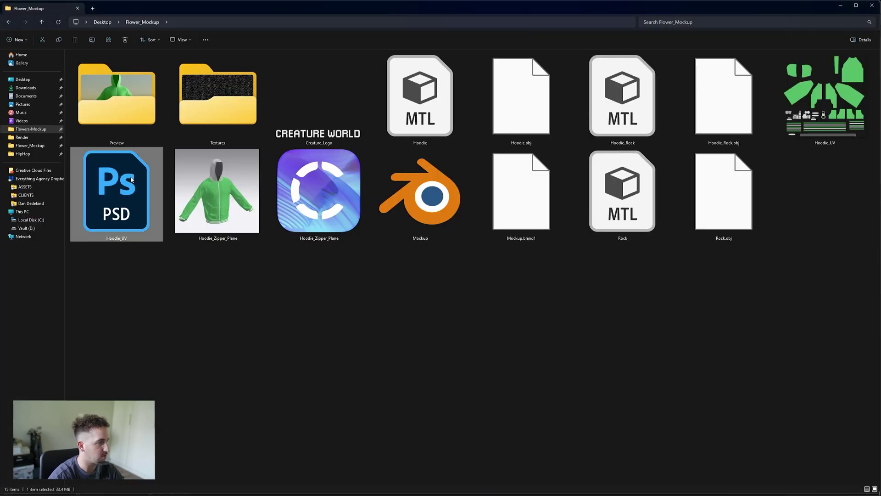
pyautogui.click(493, 489)
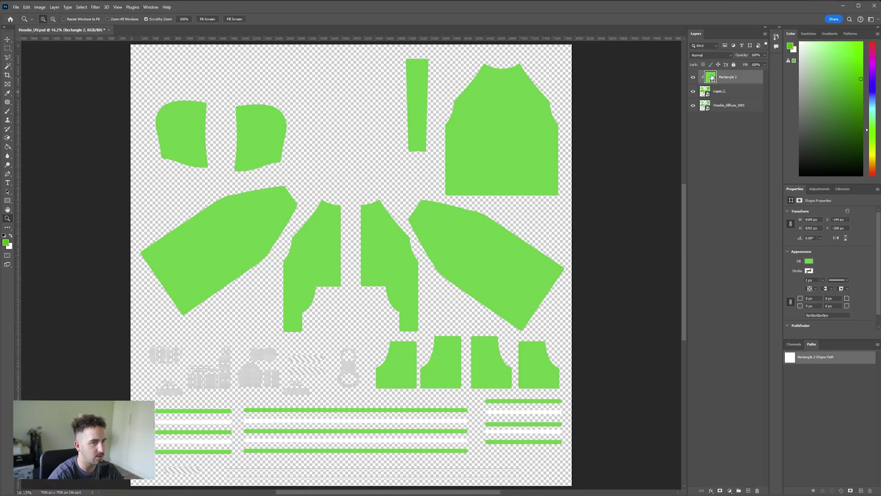
# Toggle Layer 2's visibility and compare it with Hoodie_diffuse_1001 to find the pattern layer
pyautogui.click(728, 91)
pyautogui.click(694, 92)
pyautogui.click(694, 91)
pyautogui.click(693, 91)
pyautogui.click(693, 91)
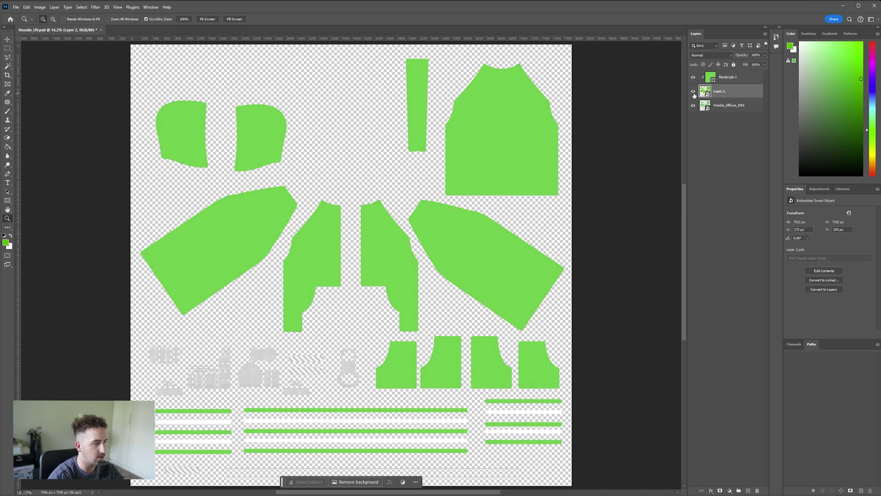
pyautogui.click(753, 101)
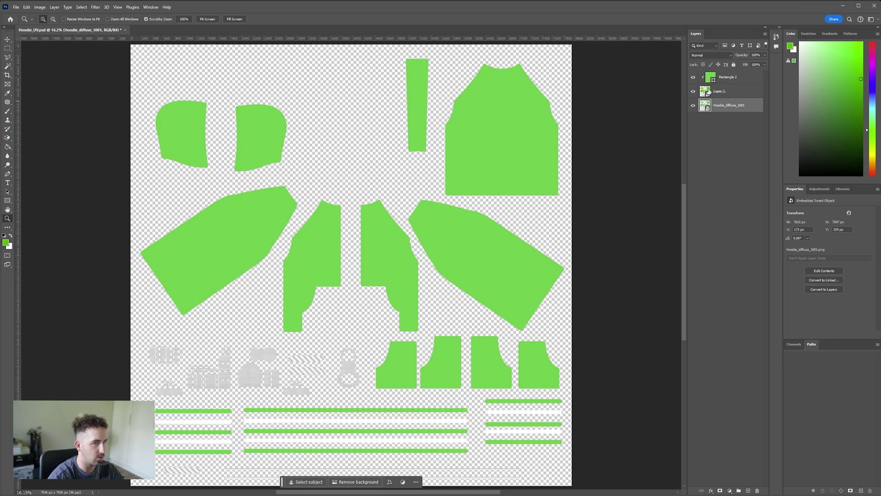
pyautogui.click(729, 92)
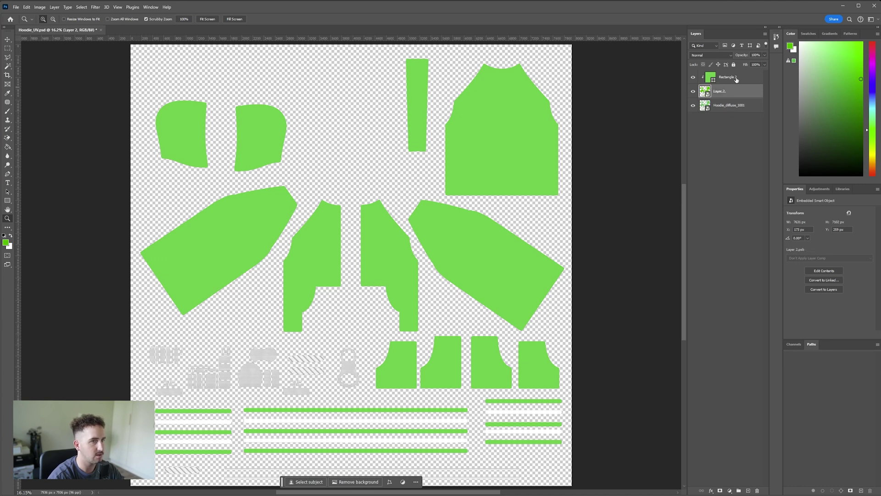
# Change the Rectangle 2 fill colour from green to bright yellow
pyautogui.doubleClick(711, 76)
pyautogui.click(389, 320)
pyautogui.write('000000')
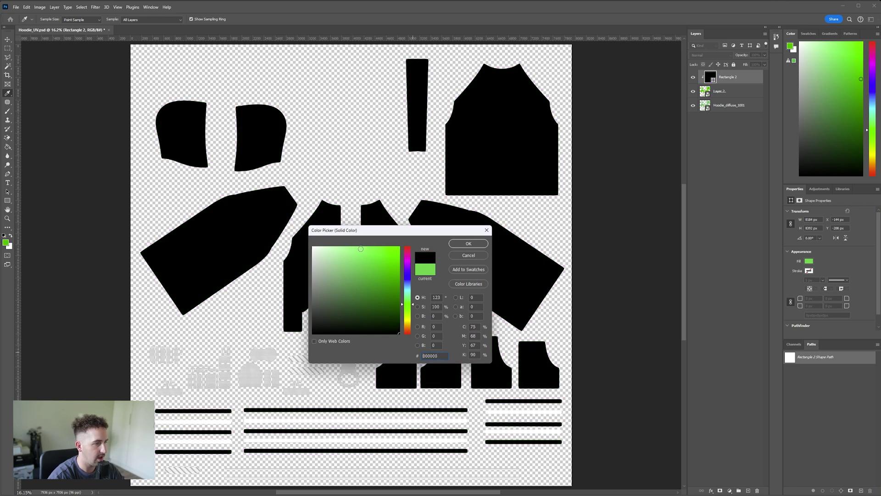
pyautogui.moveTo(371, 300); pyautogui.dragTo(407, 332)
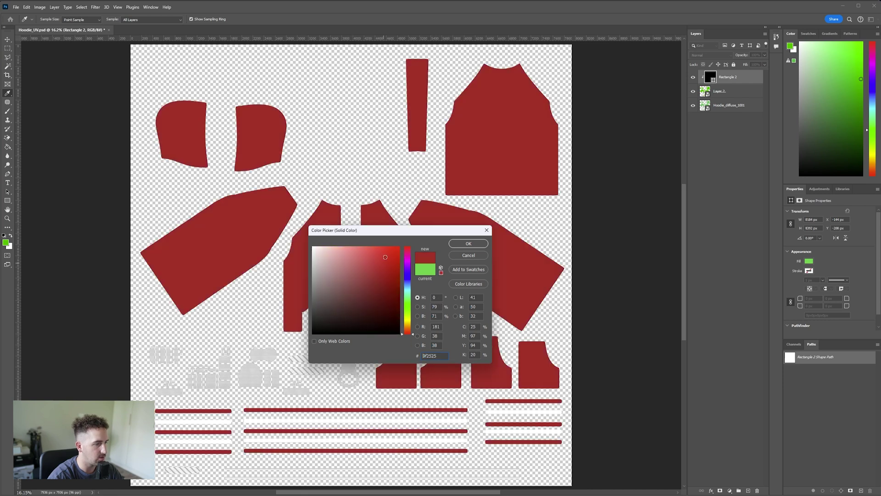
pyautogui.click(469, 243)
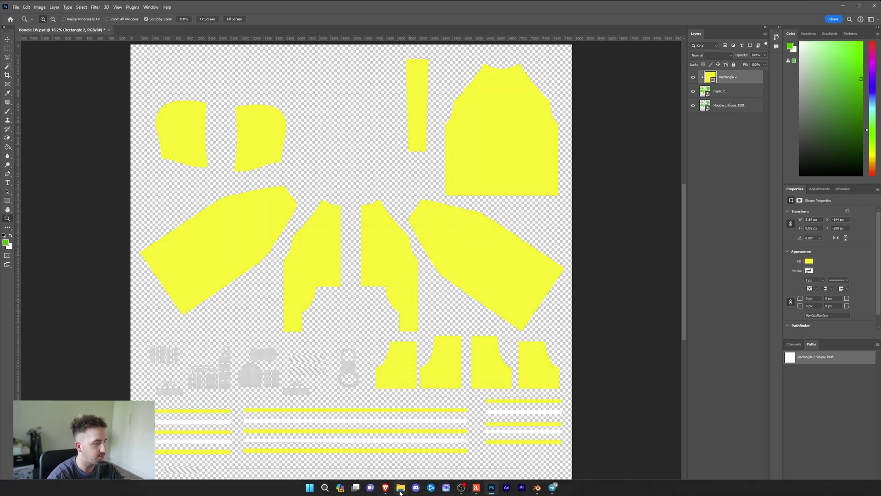
# Place the Creature_Logo image from Explorer onto the UV canvas and commit it
pyautogui.moveTo(401, 487)
pyautogui.click(400, 454)
pyautogui.moveTo(319, 92); pyautogui.dragTo(367, 170)
pyautogui.press('super+Down')
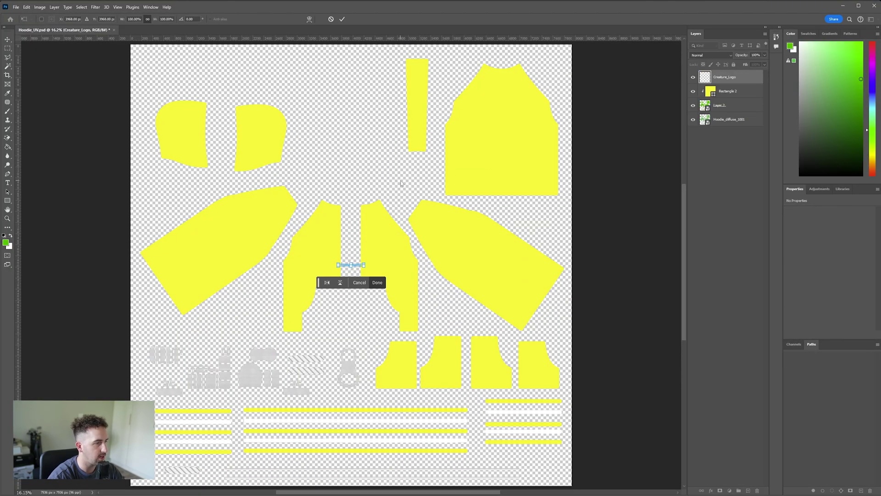
pyautogui.press('Return')
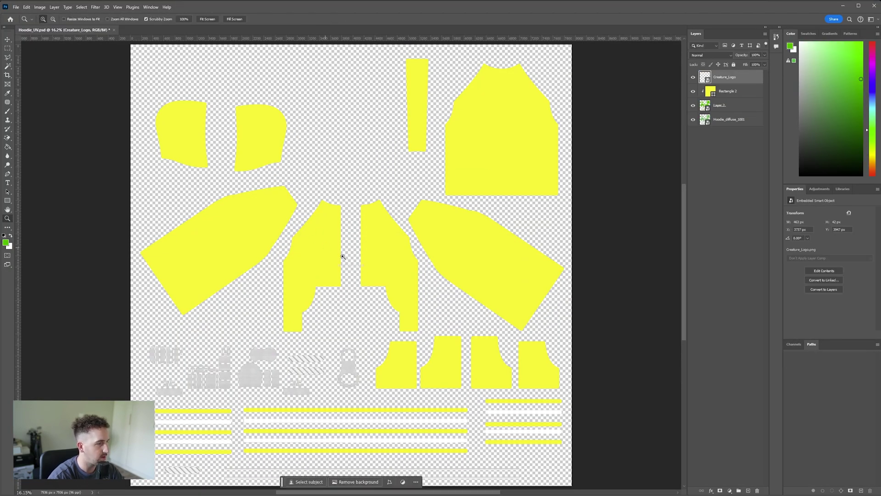
# Zoom in and move the logo onto the hoodie's front chest piece
pyautogui.moveTo(341, 255); pyautogui.dragTo(460, 175)
pyautogui.click(8, 39)
pyautogui.hotkey('ctrl', 't')
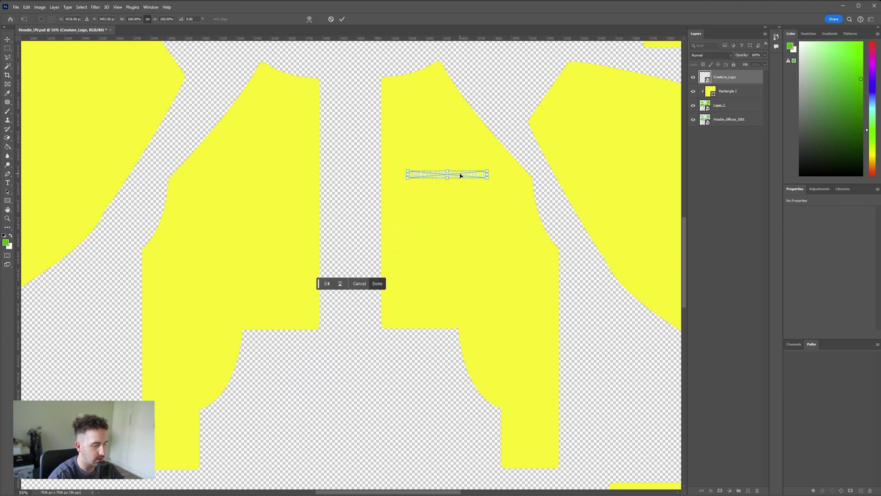
pyautogui.press('Return')
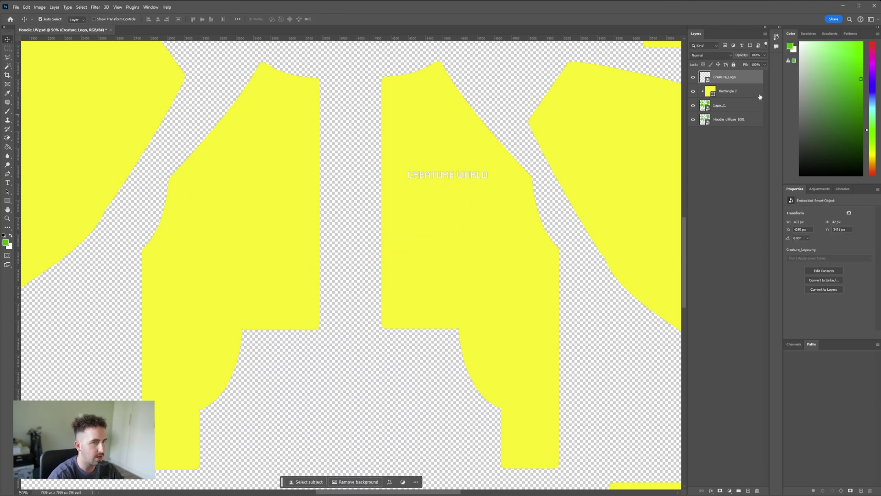
pyautogui.click(711, 55)
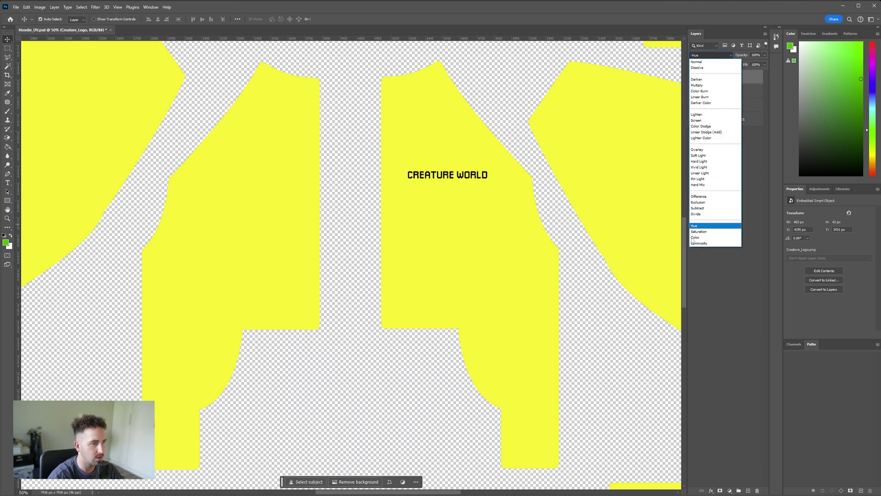
# Set the chest logo layer's blend mode to Subtract and fit the whole UV layout on screen
pyautogui.click(708, 209)
pyautogui.press('z')
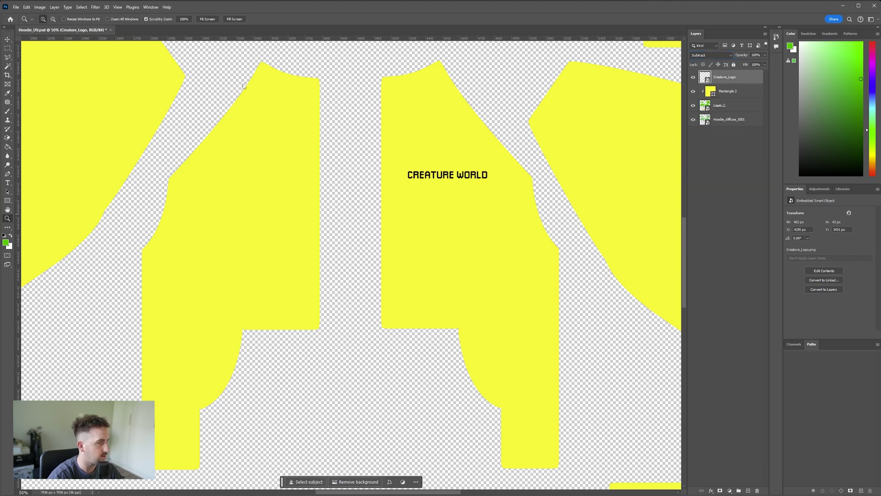
pyautogui.click(207, 19)
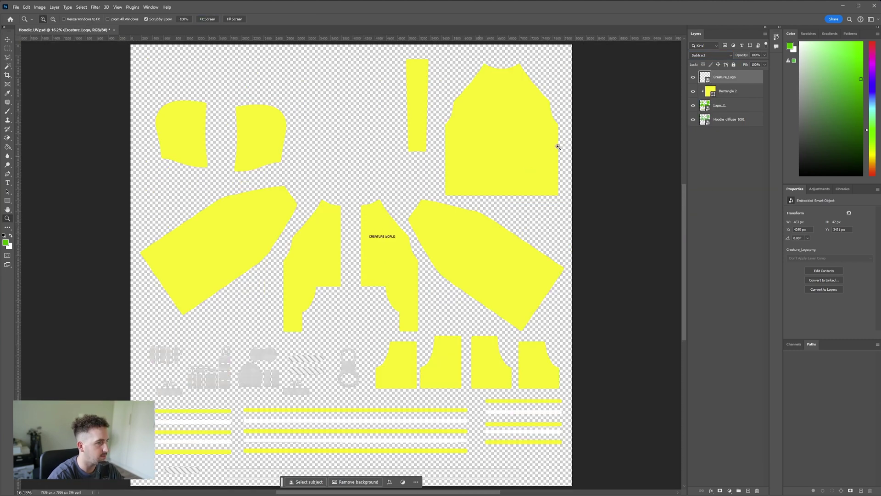
pyautogui.click(7, 40)
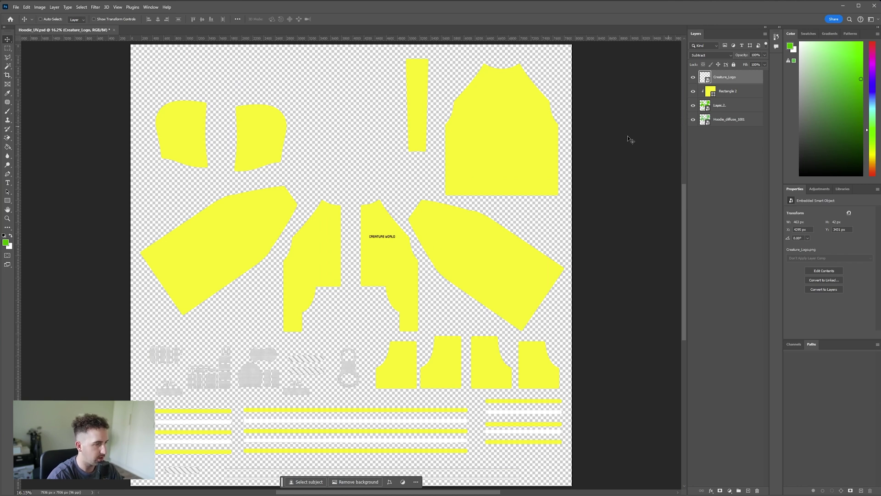
# Duplicate the logo onto the sleeve piece, enlarge and angle it, and save the file
pyautogui.keyDown('ctrl'); pyautogui.keyDown('alt'); pyautogui.moveTo(378, 184); pyautogui.dragTo(500, 274); pyautogui.keyUp('alt'); pyautogui.keyUp('ctrl')
pyautogui.hotkey('ctrl', 't')
pyautogui.press('Return')
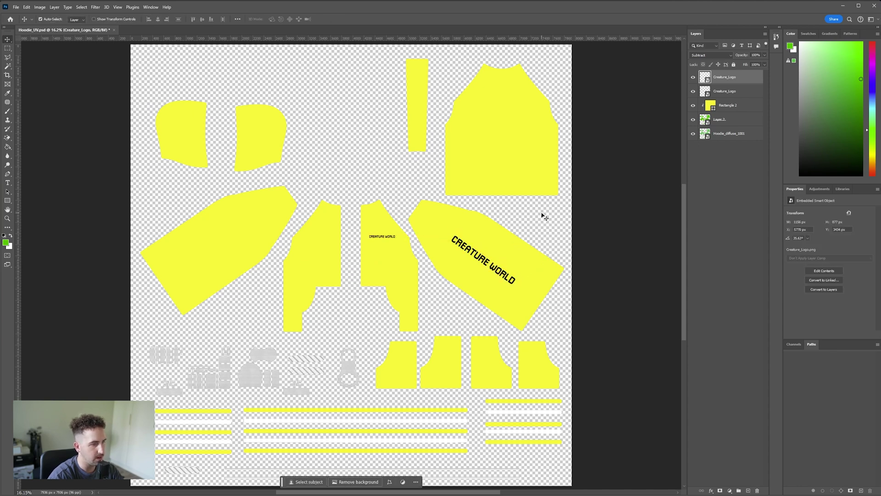
pyautogui.click(16, 7)
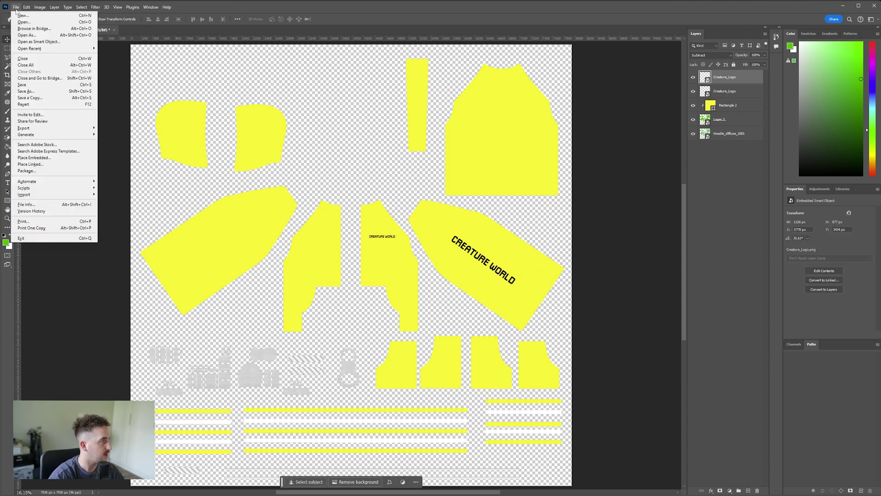
pyautogui.click(41, 85)
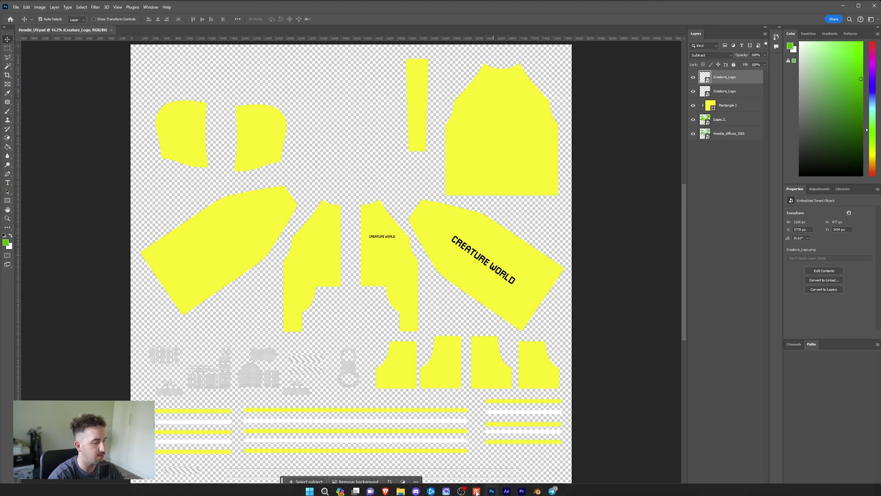
# At frame 36 in Blender, compare Material Preview and Rendered shading of the yellow hoodie
pyautogui.click(538, 490)
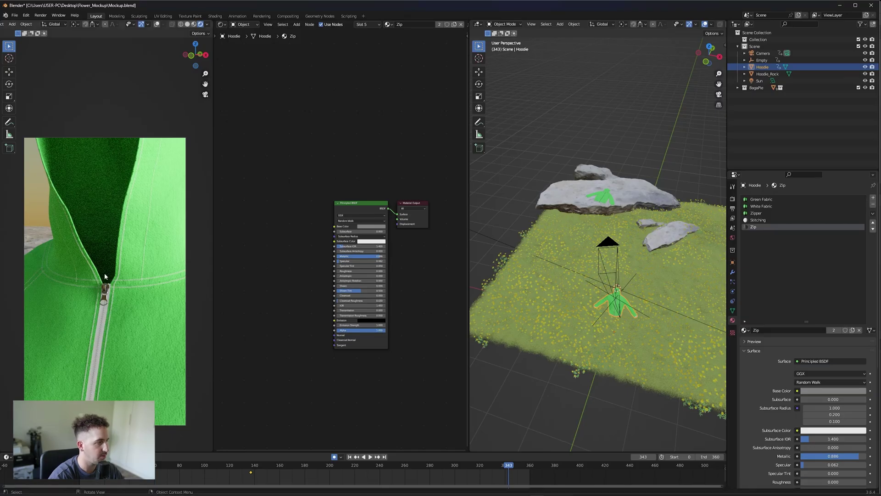
pyautogui.click(124, 482)
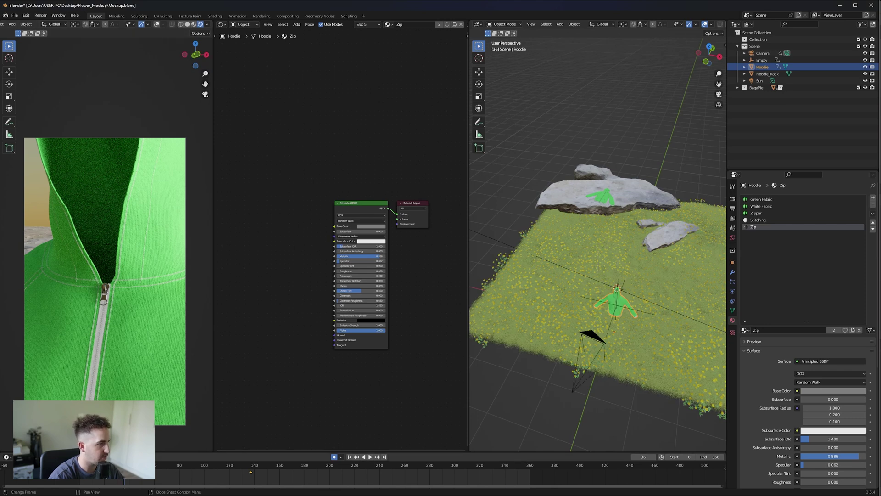
pyautogui.click(194, 26)
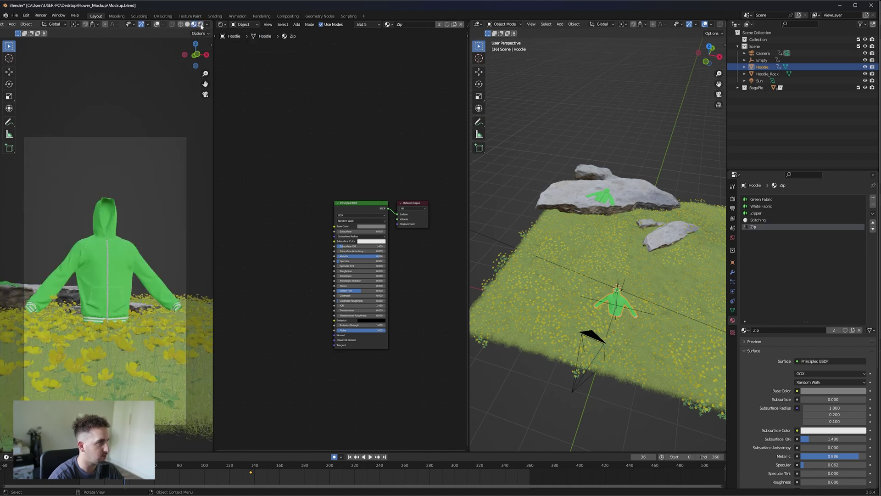
pyautogui.click(201, 25)
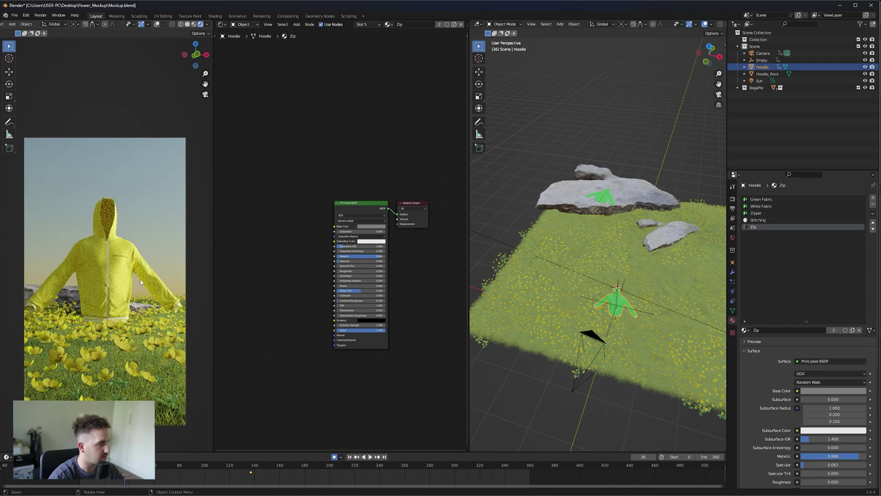
pyautogui.scroll(8, 129, 280)
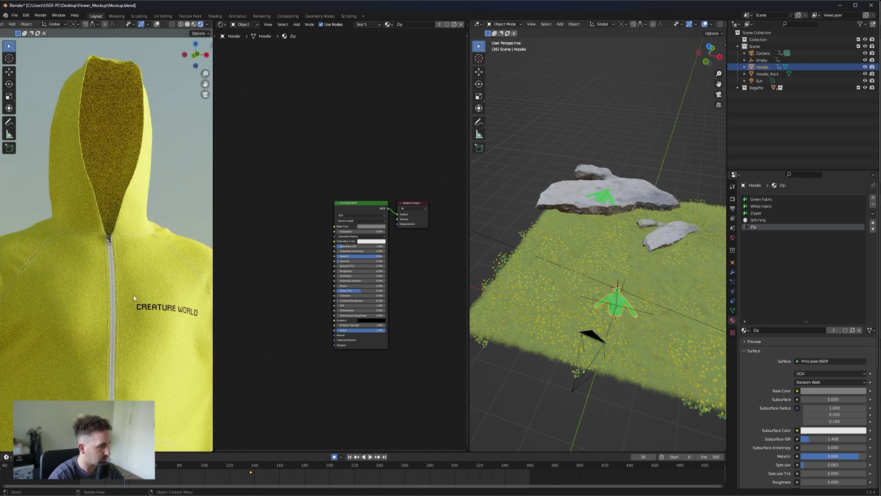
# Play the animation, jump to frame 226, and orbit to view the hoodie from lower
pyautogui.press('space')
pyautogui.press('space')
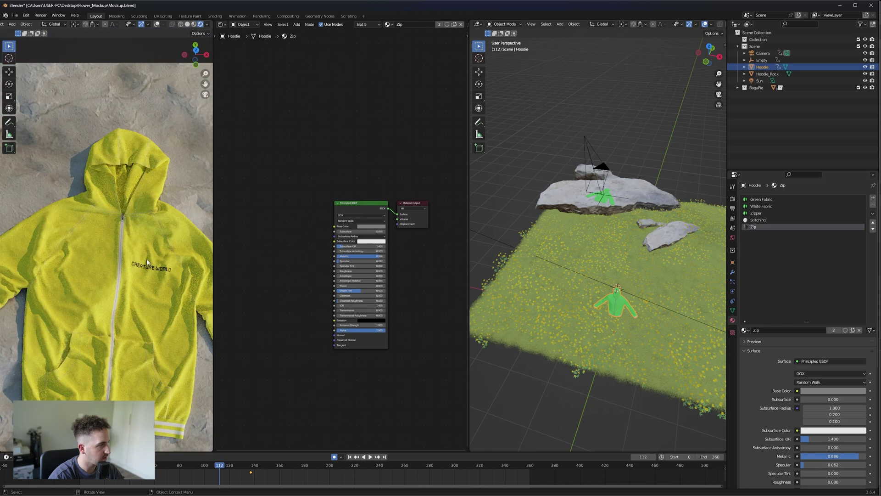
pyautogui.click(362, 467)
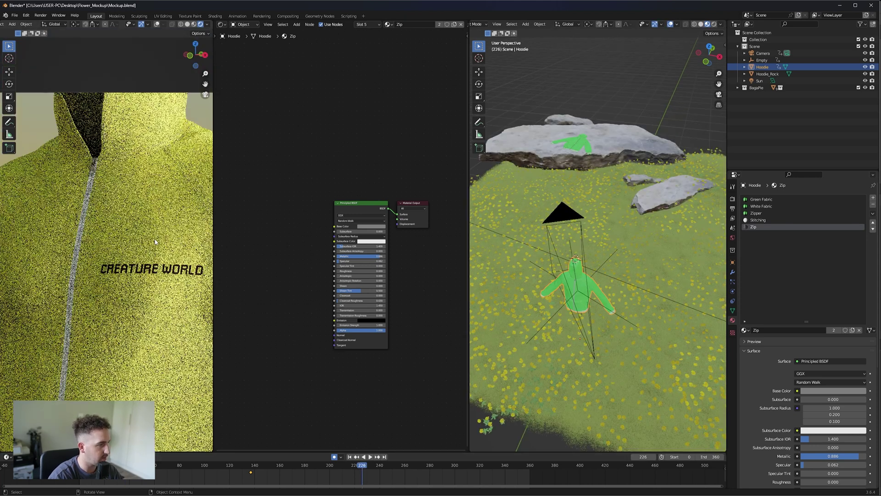
pyautogui.scroll(4, 564, 317)
pyautogui.moveTo(564, 317)
pyautogui.mouseDown(button='middle')
pyautogui.moveTo(638, 242)
pyautogui.moveTo(620, 239)
pyautogui.moveTo(656, 151)
pyautogui.mouseUp(button='middle')
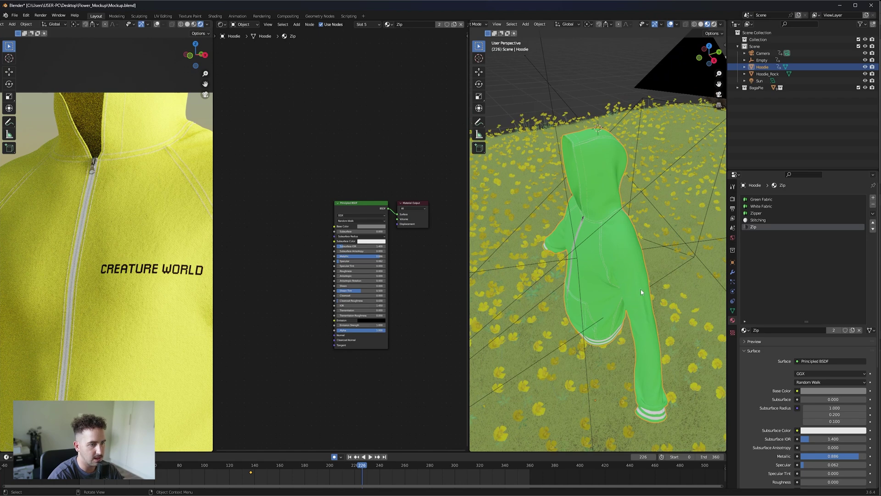
# Render the right view to inspect the sleeve logo, then set it back to Solid shading
pyautogui.press('z')
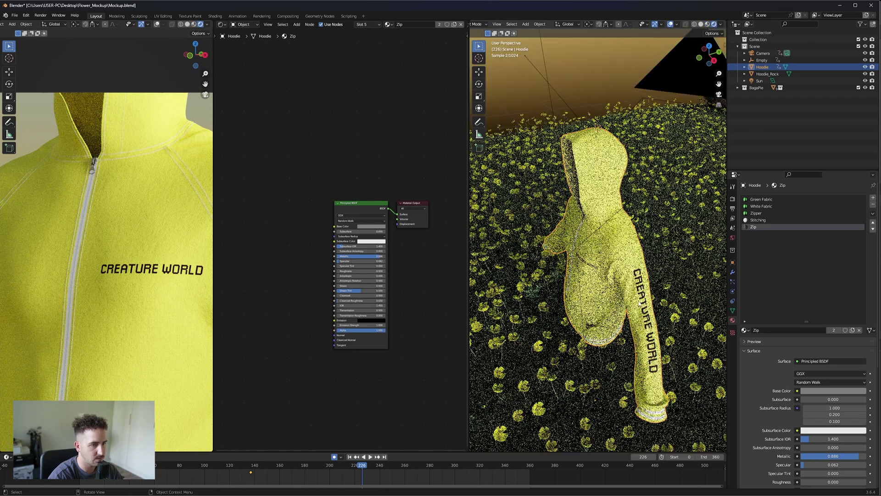
pyautogui.moveTo(633, 280)
pyautogui.mouseDown(button='middle')
pyautogui.moveTo(594, 237)
pyautogui.moveTo(621, 379)
pyautogui.moveTo(583, 281)
pyautogui.moveTo(633, 230)
pyautogui.mouseUp(button='middle')
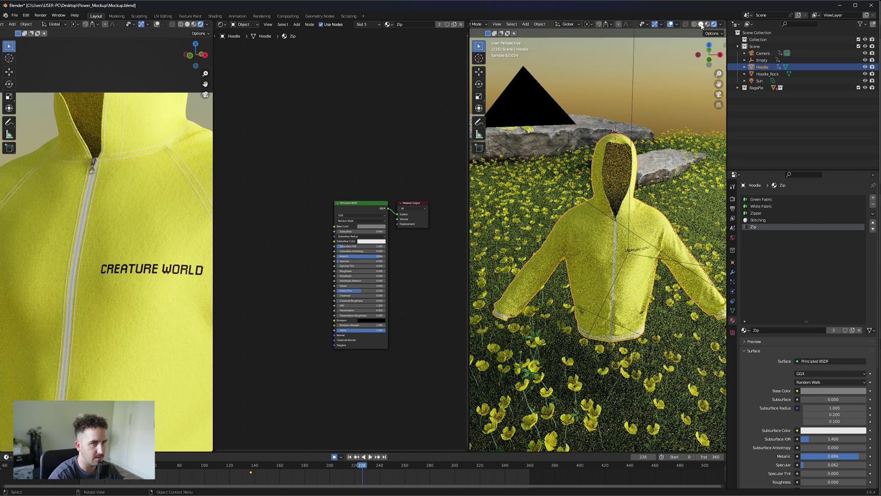
pyautogui.click(701, 25)
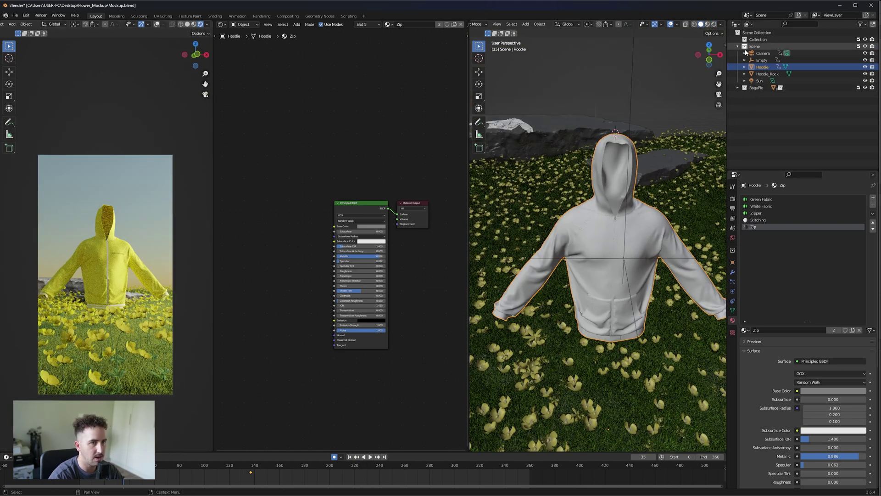
# Enable the Camera's Depth of Field and scrub the timeline to frame 141
pyautogui.click(762, 54)
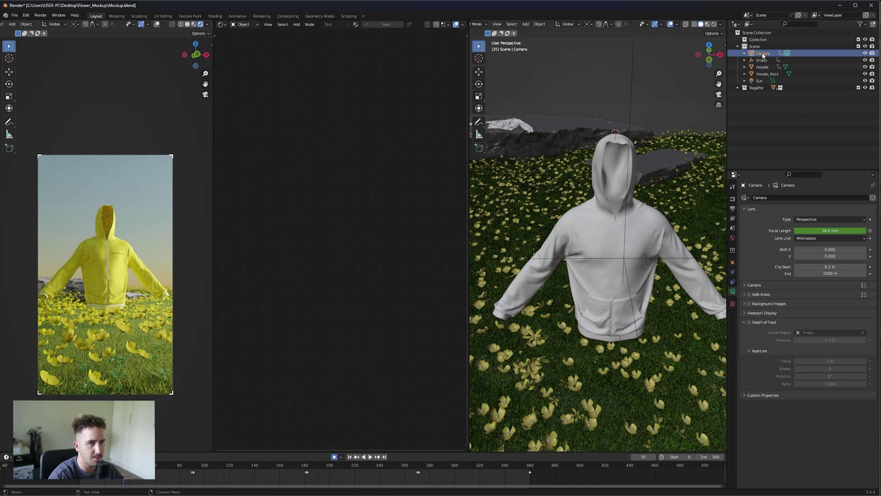
pyautogui.click(750, 322)
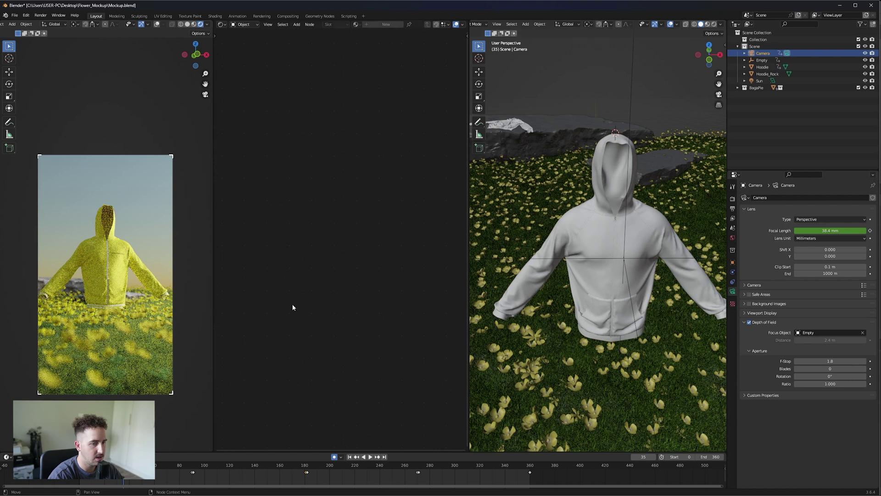
pyautogui.scroll(4, 122, 246)
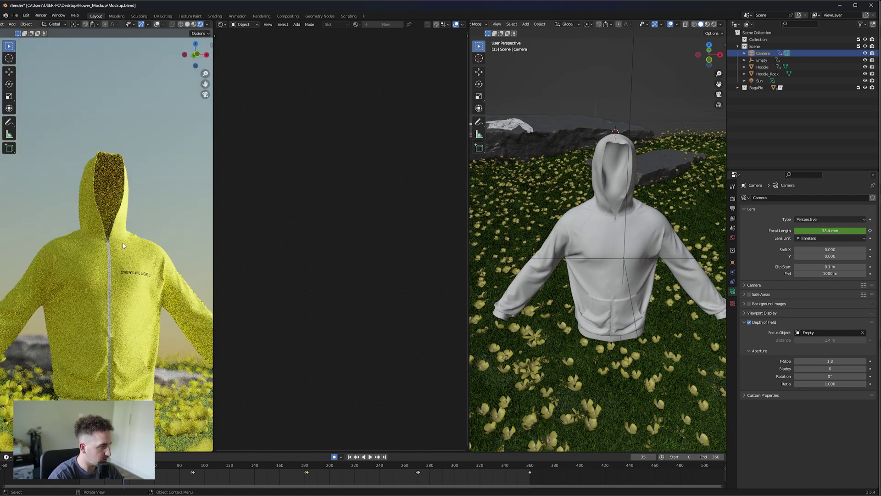
pyautogui.scroll(-1, 134, 313)
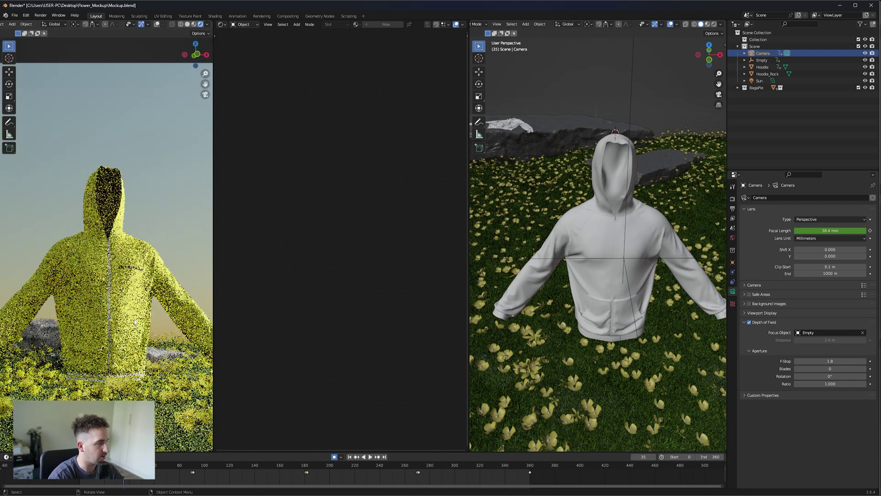
pyautogui.moveTo(229, 466); pyautogui.dragTo(257, 465)
# Review the Cycles Sampling and Performance settings, with 300 max render samples
pyautogui.click(734, 198)
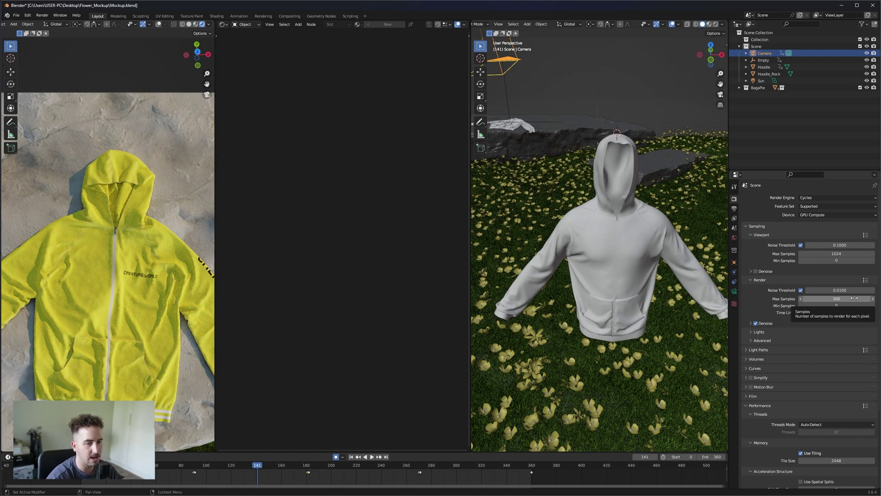
pyautogui.scroll(-5, 797, 394)
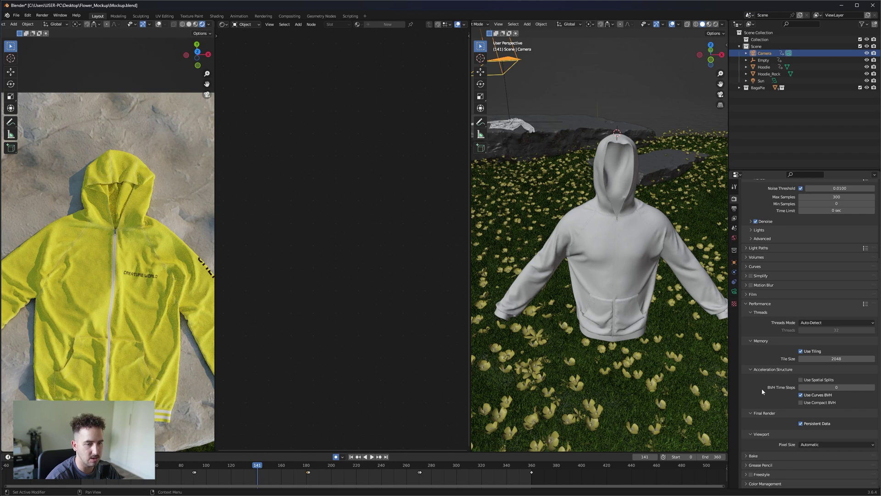
pyautogui.scroll(5, 762, 388)
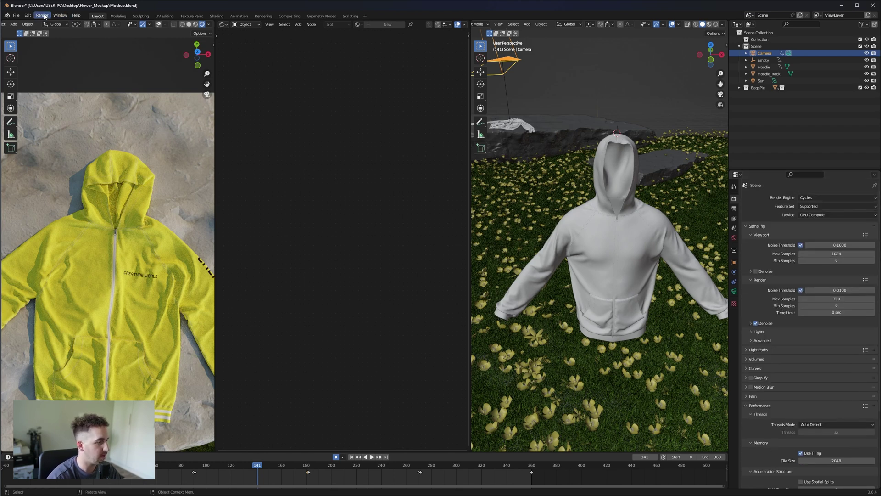
# Set the render output folder to the Desktop in Output Properties
pyautogui.click(735, 209)
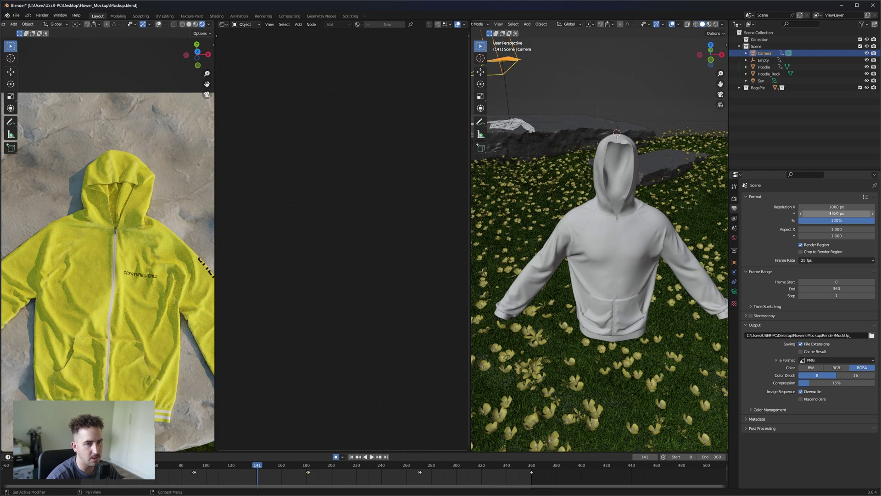
pyautogui.click(872, 336)
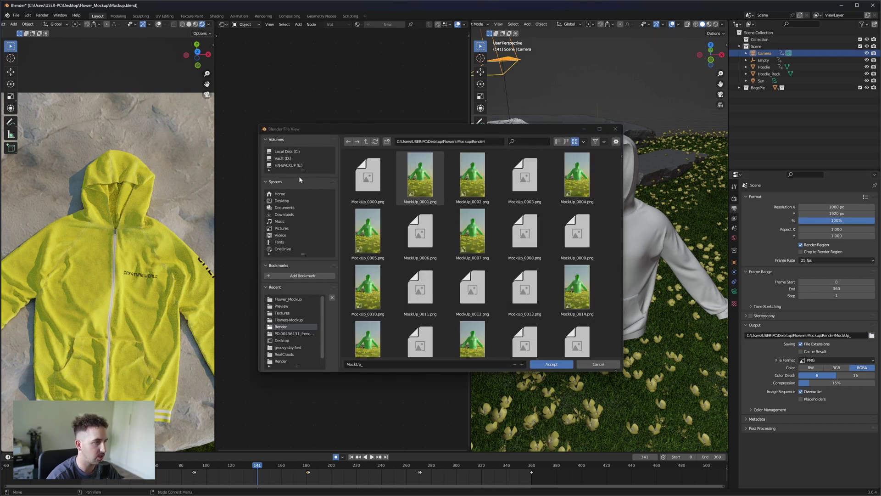
pyautogui.click(282, 201)
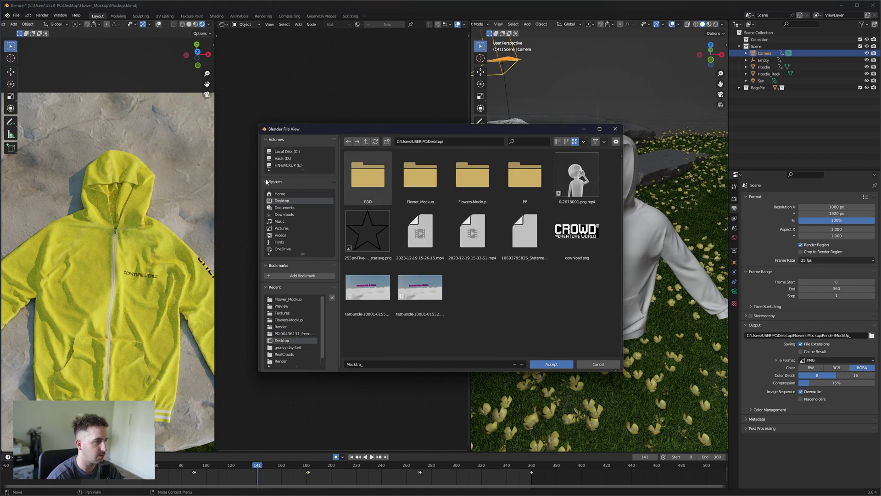
pyautogui.click(551, 364)
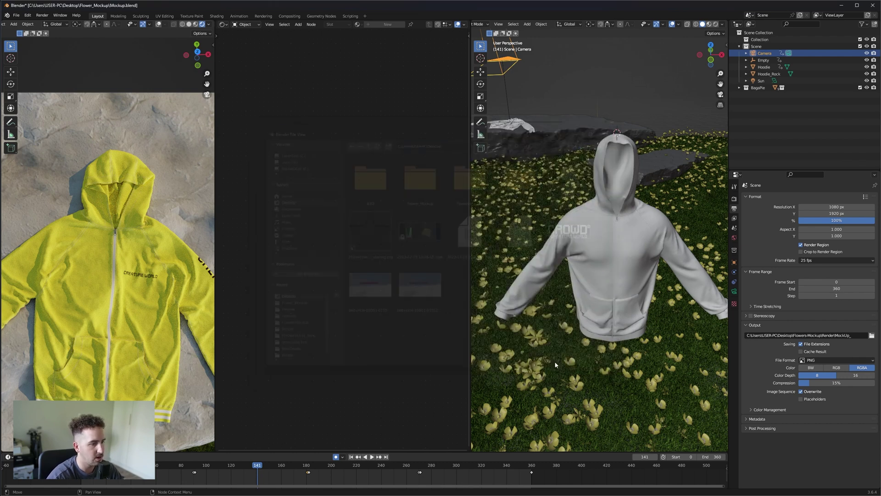
# Switch the file format to FFmpeg Video with the H264 in MP4 preset, then render the animation
pyautogui.click(827, 360)
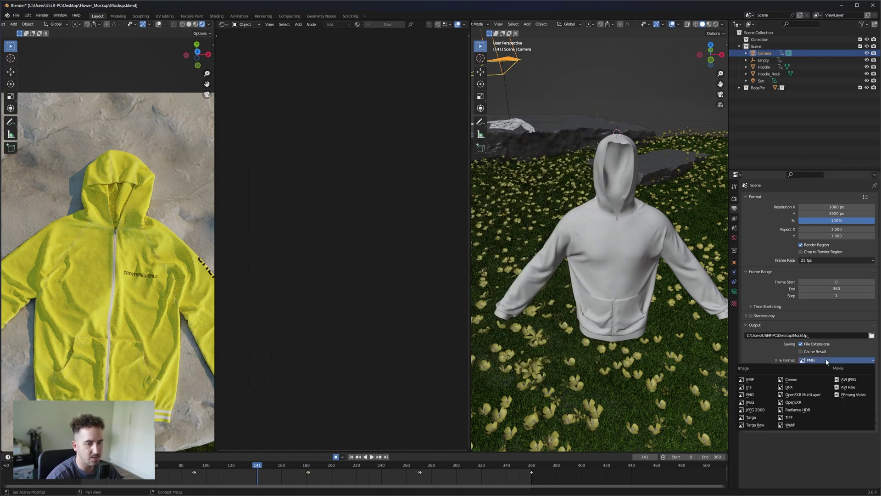
pyautogui.click(853, 396)
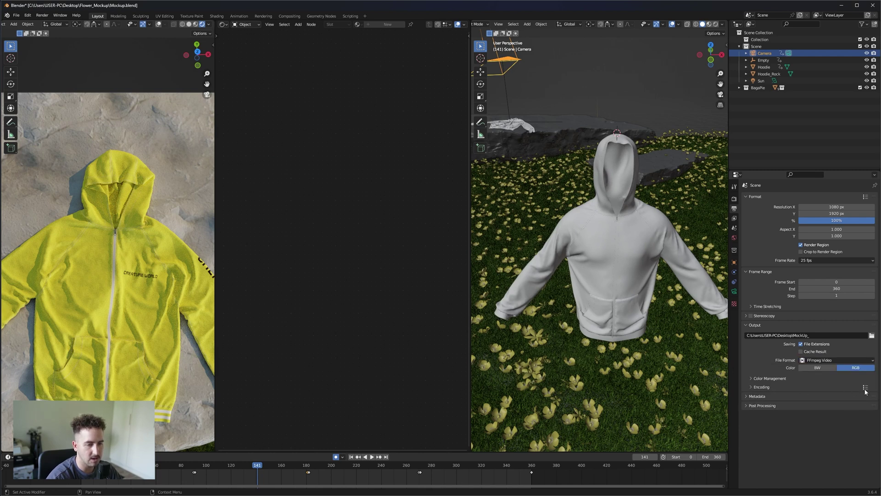
pyautogui.click(865, 388)
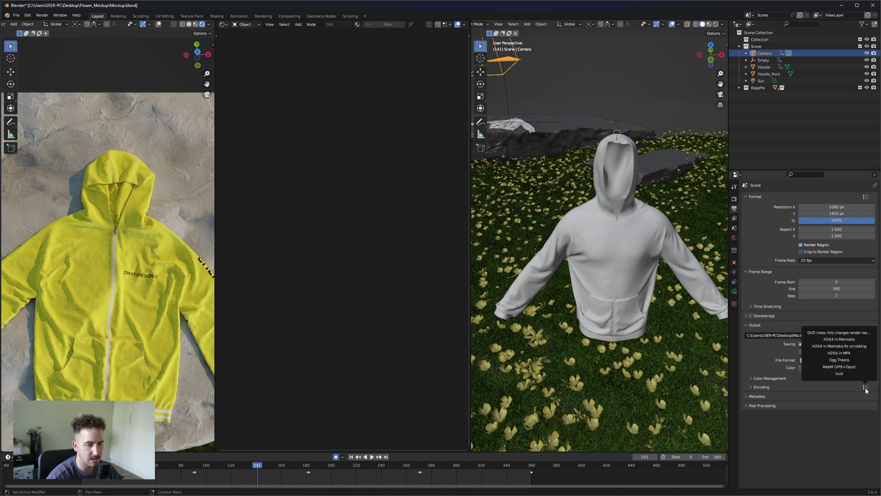
pyautogui.click(843, 353)
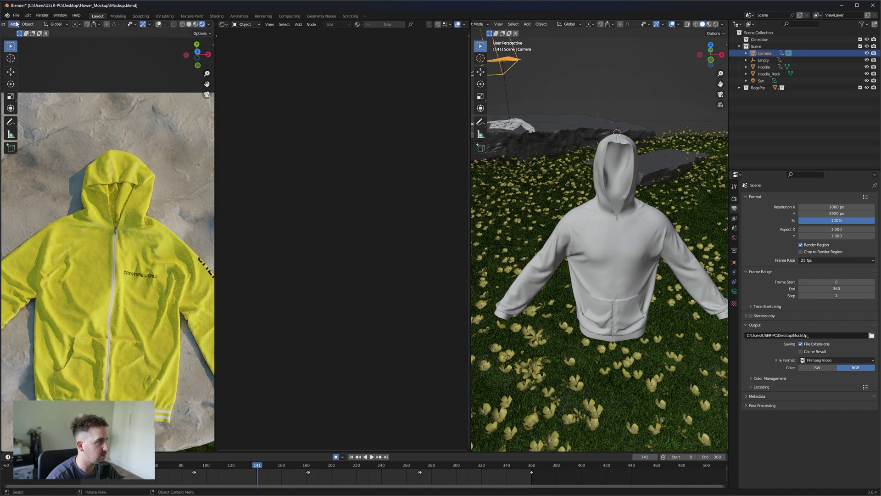
pyautogui.click(42, 14)
pyautogui.click(69, 33)
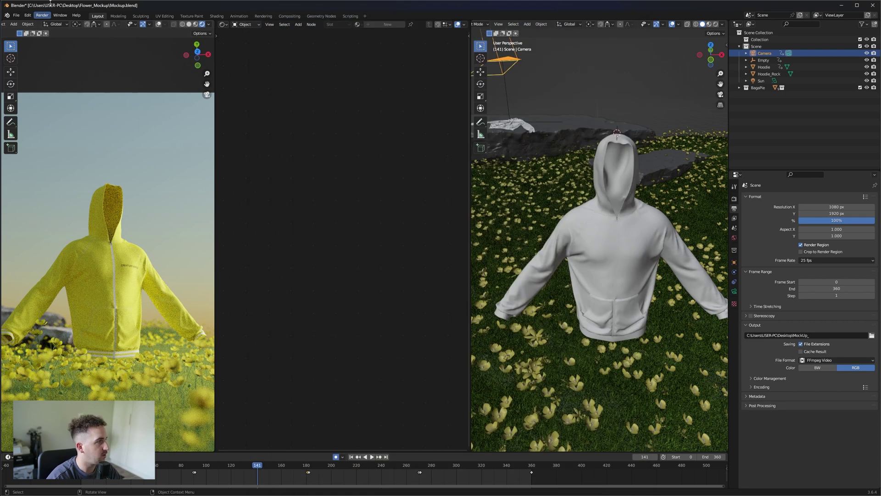
pyautogui.click(43, 16)
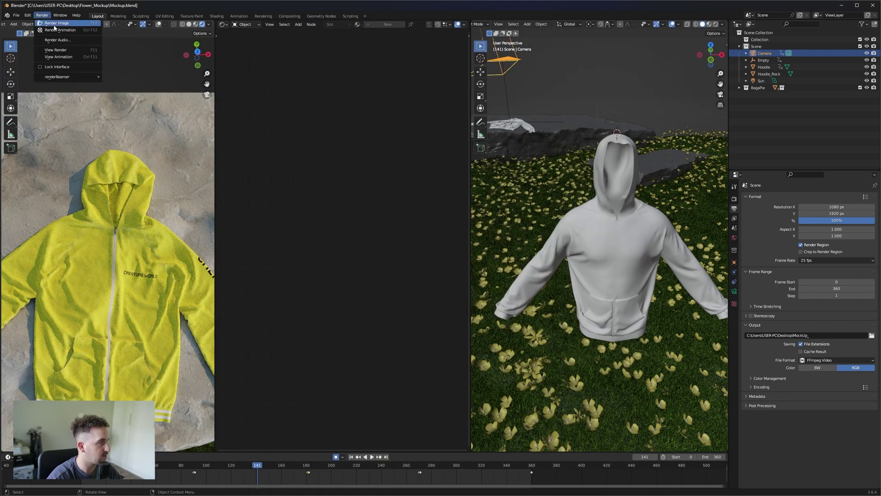
pyautogui.click(73, 23)
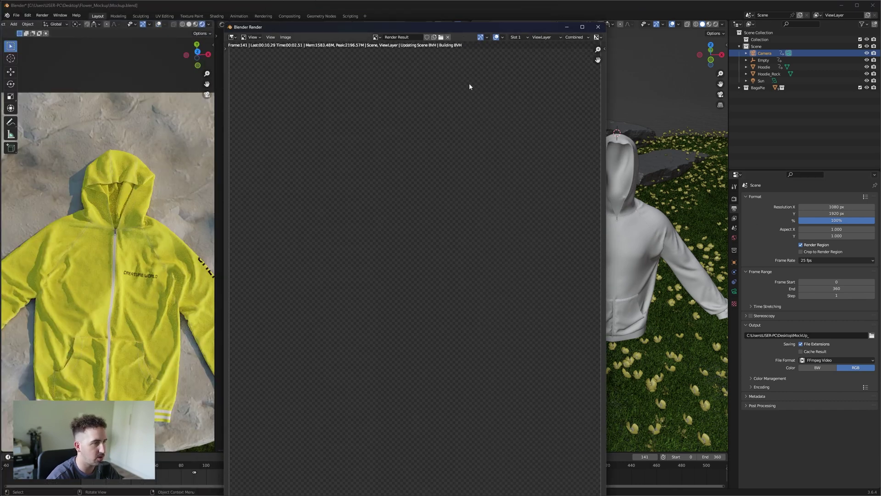
pyautogui.moveTo(463, 24)
pyautogui.mouseDown()
pyautogui.moveTo(463, 62)
pyautogui.moveTo(471, 22)
pyautogui.mouseUp()
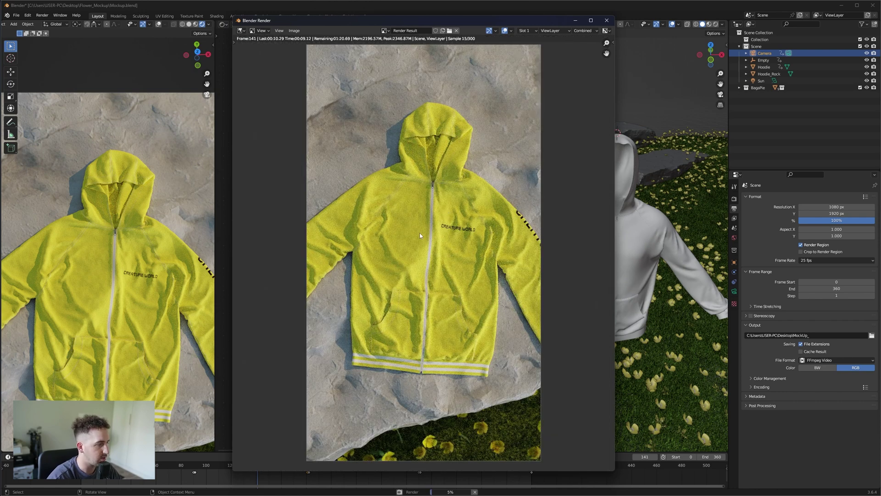
pyautogui.press('Escape')
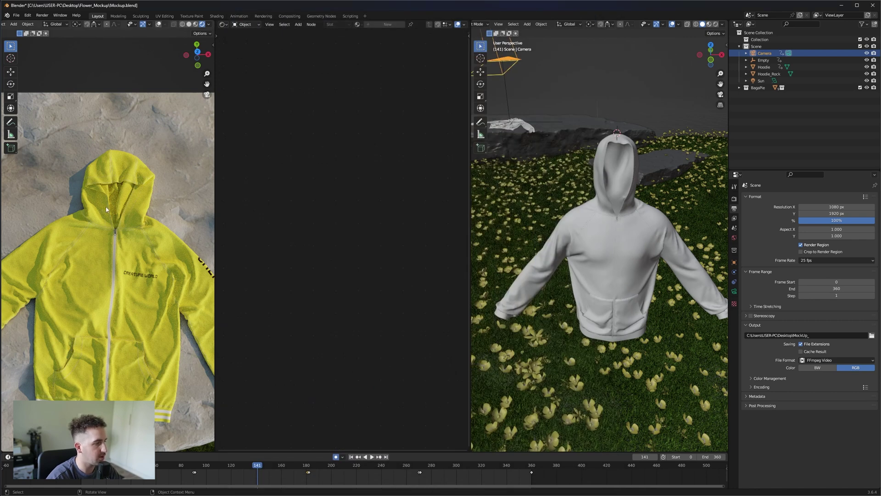